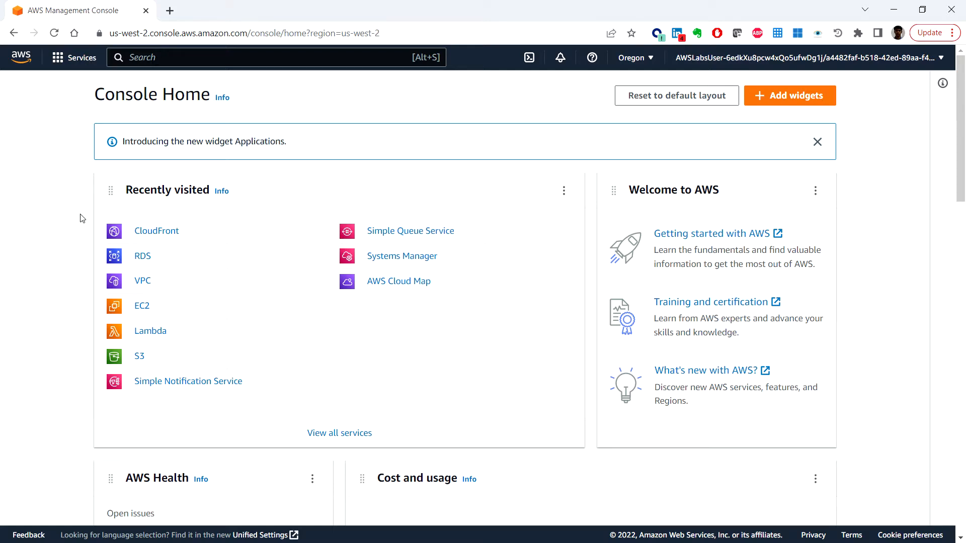
Step: Create an S3 bucket named acg-bucket-9865 in US West (Oregon) us-west-2 with the remaining settings at their defaults
click(139, 361)
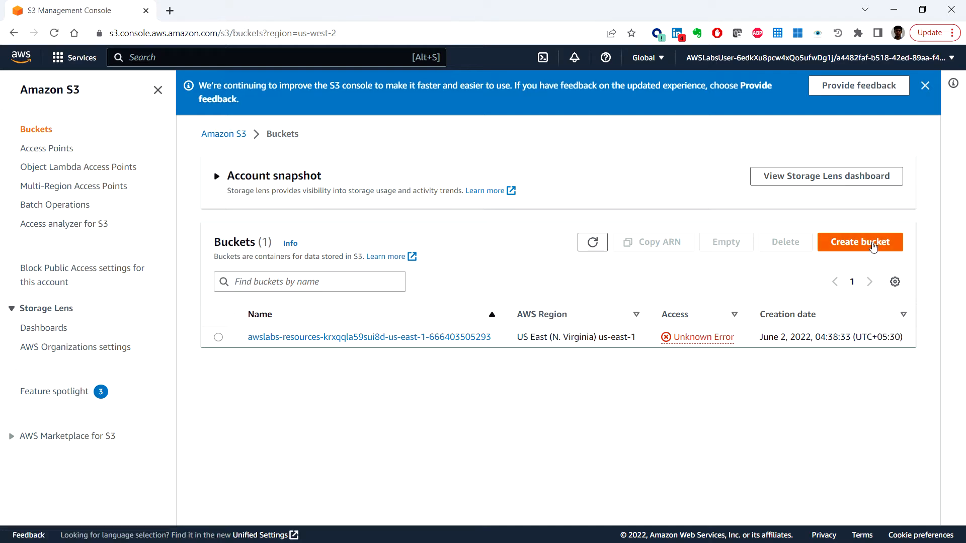
click(873, 244)
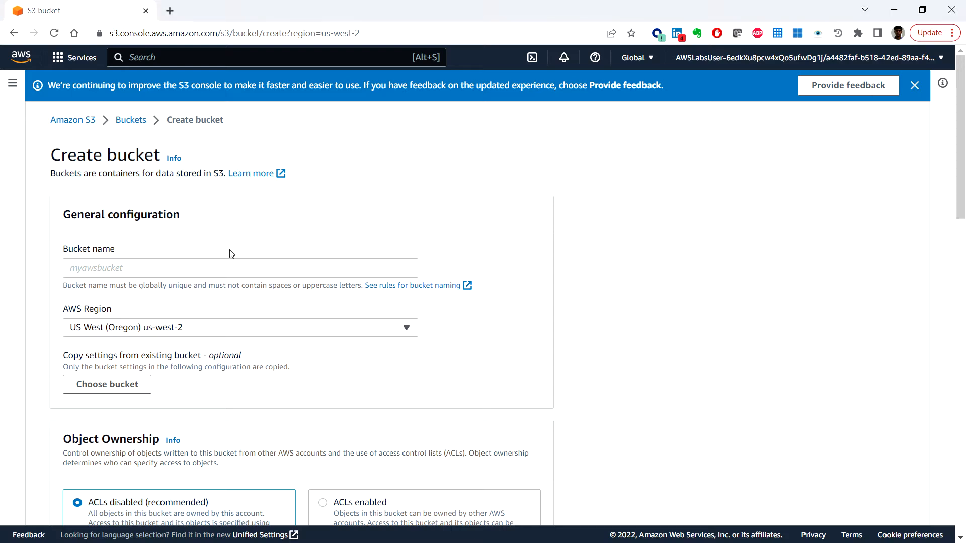
click(151, 269)
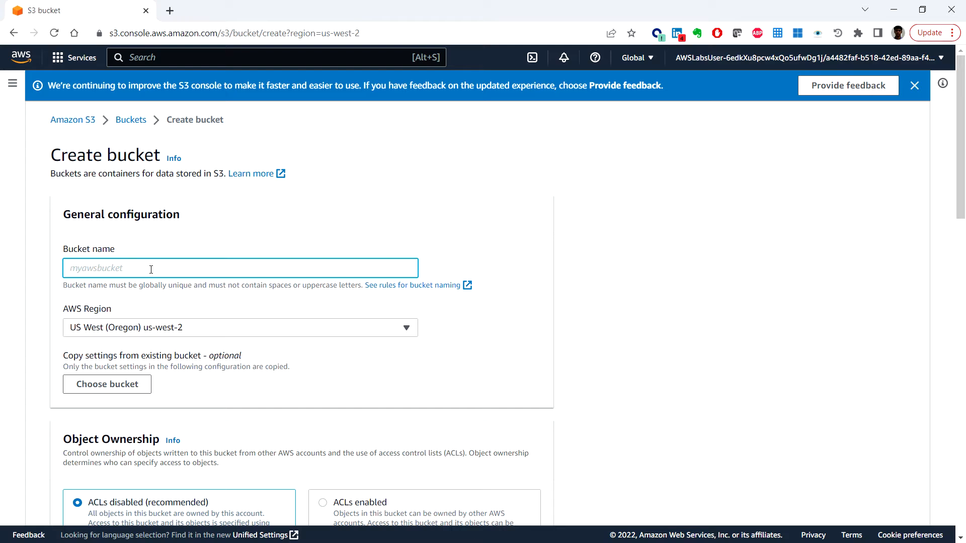
text(acg-bucket-9865)
scroll(292, 381, down, 5)
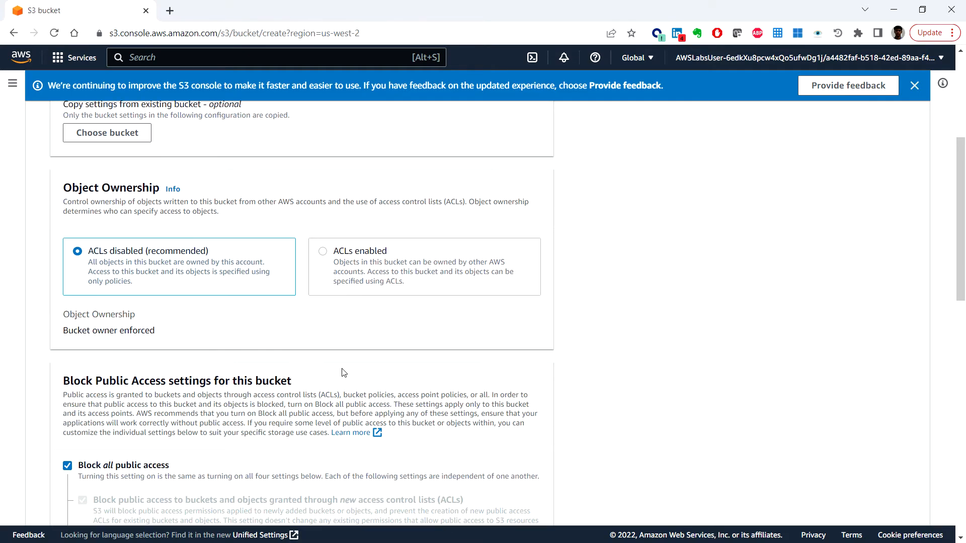
scroll(367, 390, down, 15)
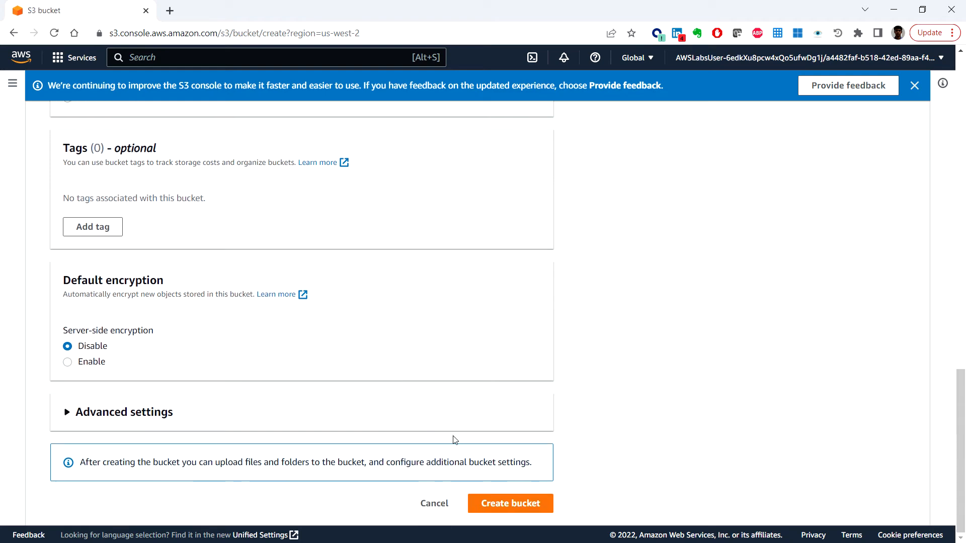
click(518, 503)
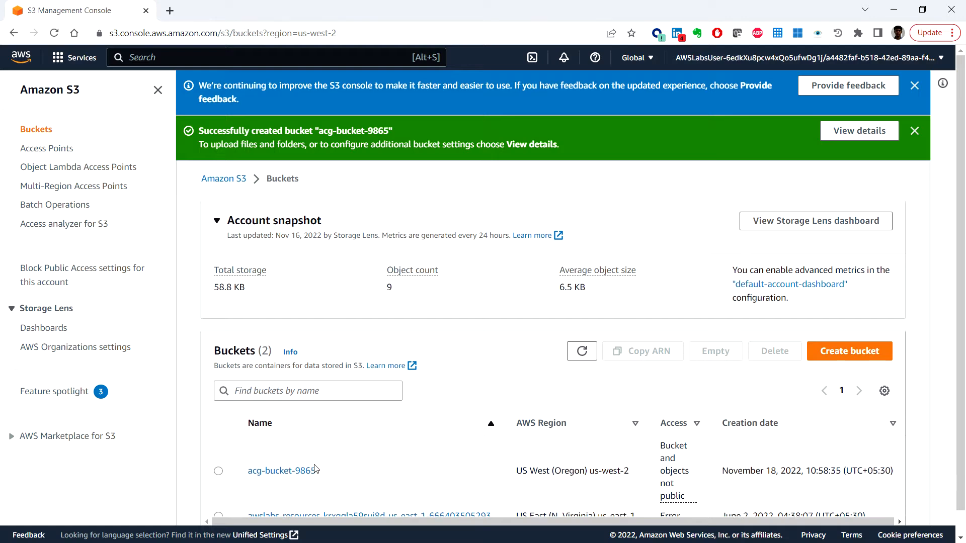
Step: Turn off Block all public access in the permissions of the acg-bucket-9865 bucket and confirm the change
scroll(316, 466, down, 1)
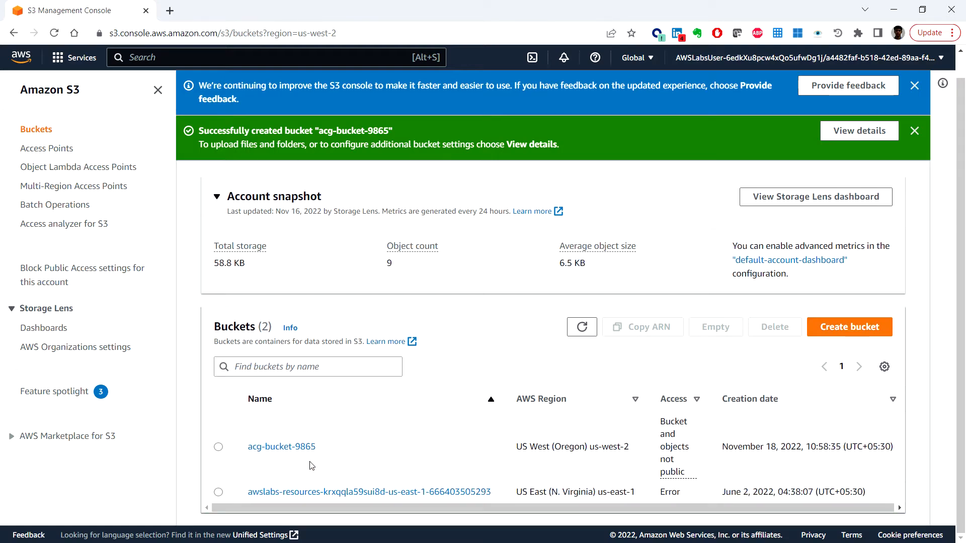
click(282, 448)
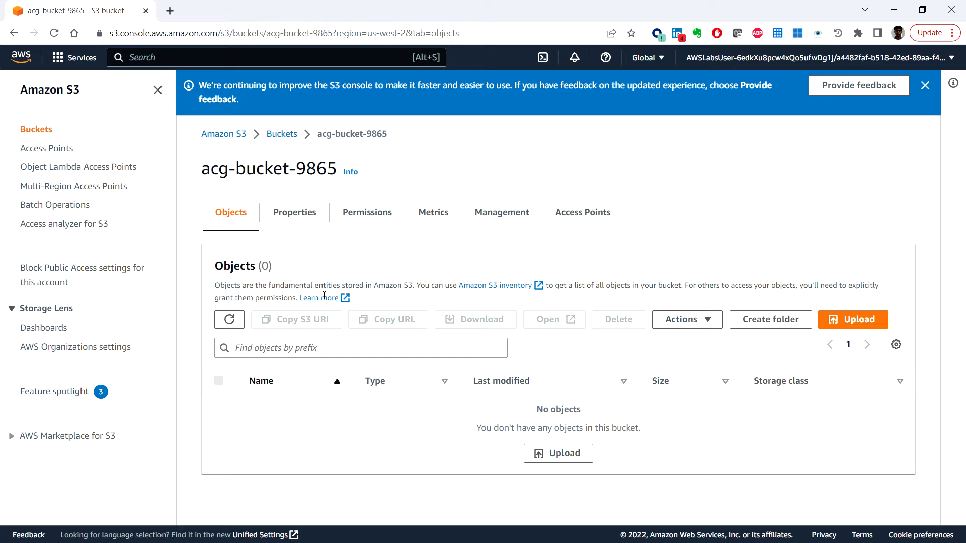
click(367, 228)
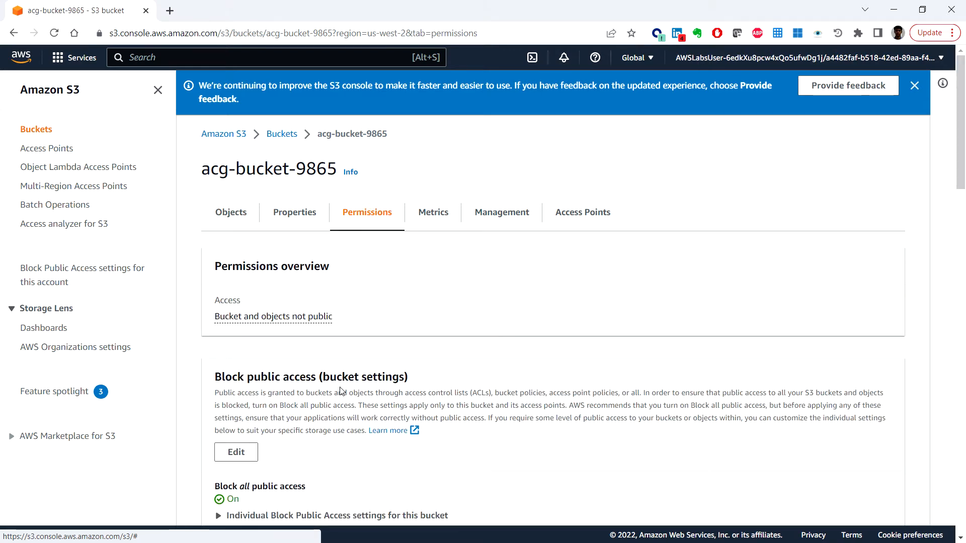
scroll(346, 407, down, 2)
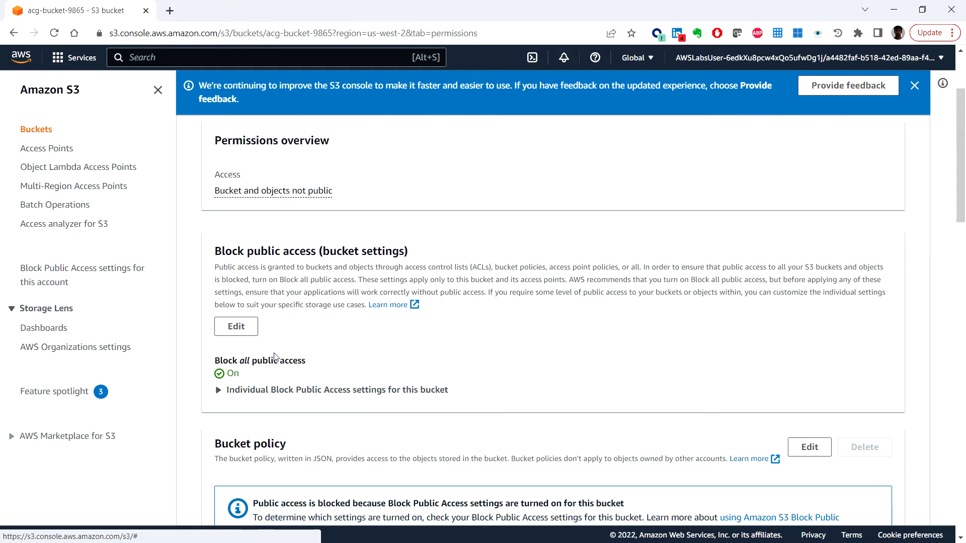
click(236, 327)
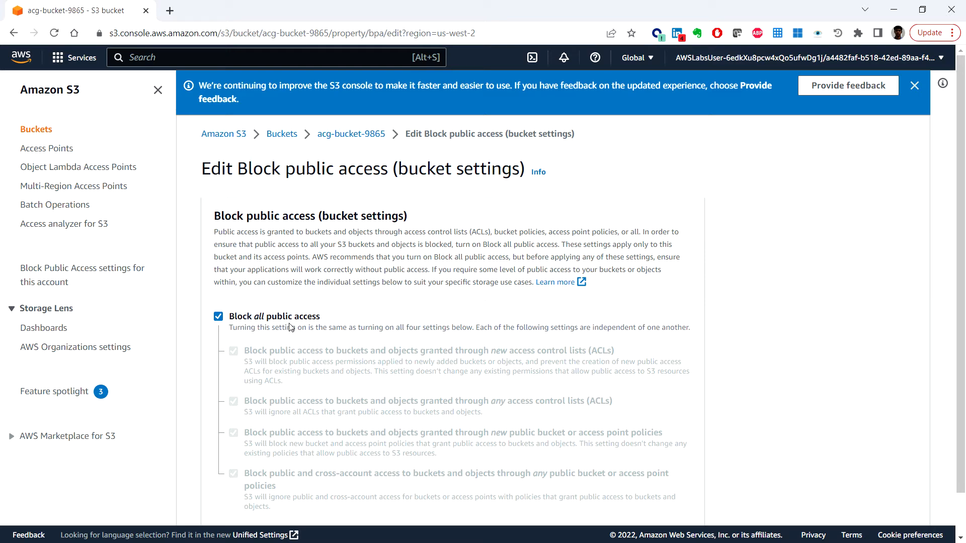
click(219, 318)
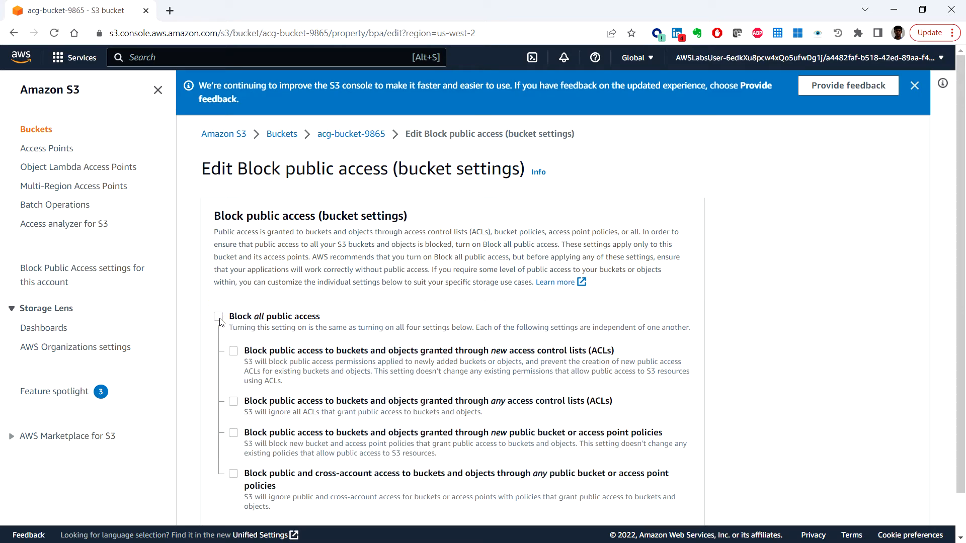
scroll(475, 410, down, 1)
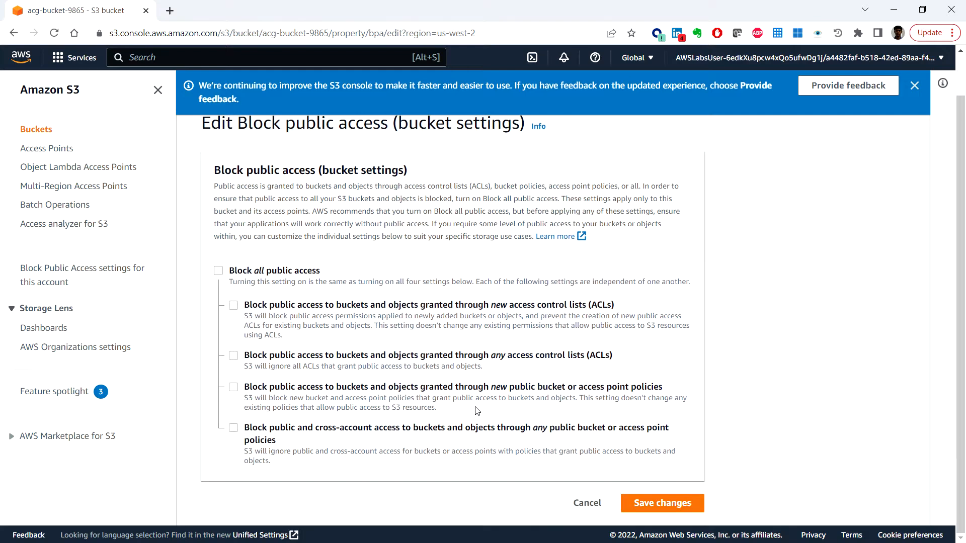
click(673, 505)
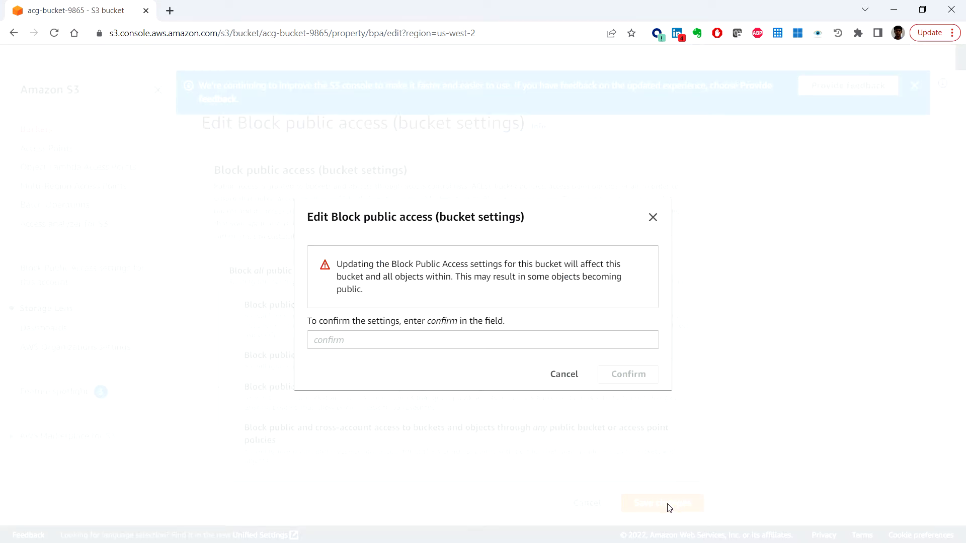
click(399, 344)
text(confirm)
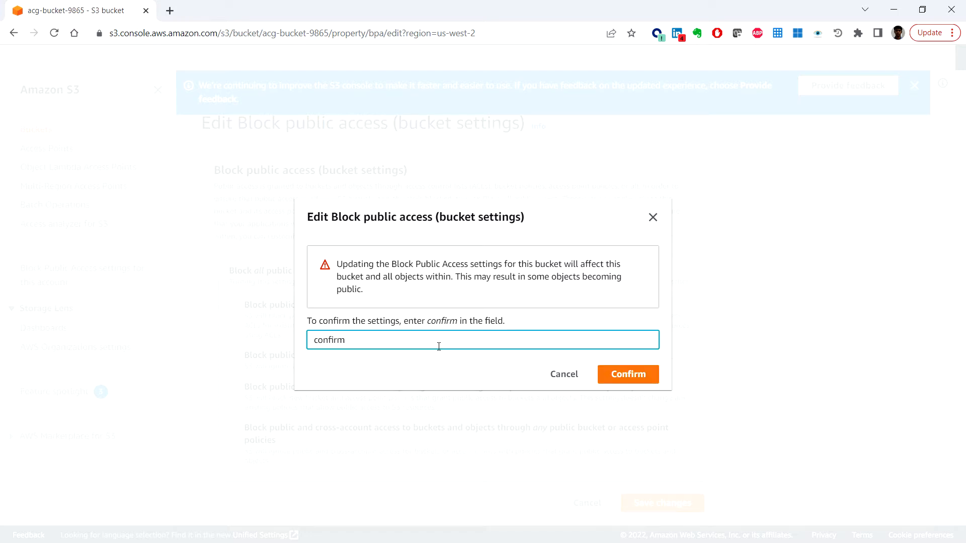
click(637, 374)
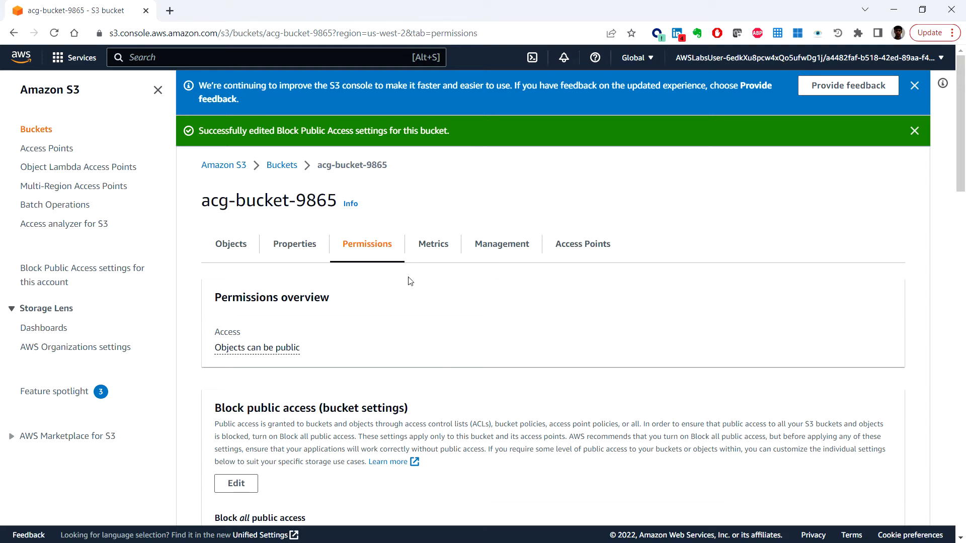
Step: Copy the bucket ARN and paste a public-read policy template allowing s3:GetObject and s3:GetObjectVersion for all principals into the bucket policy
scroll(410, 316, down, 6)
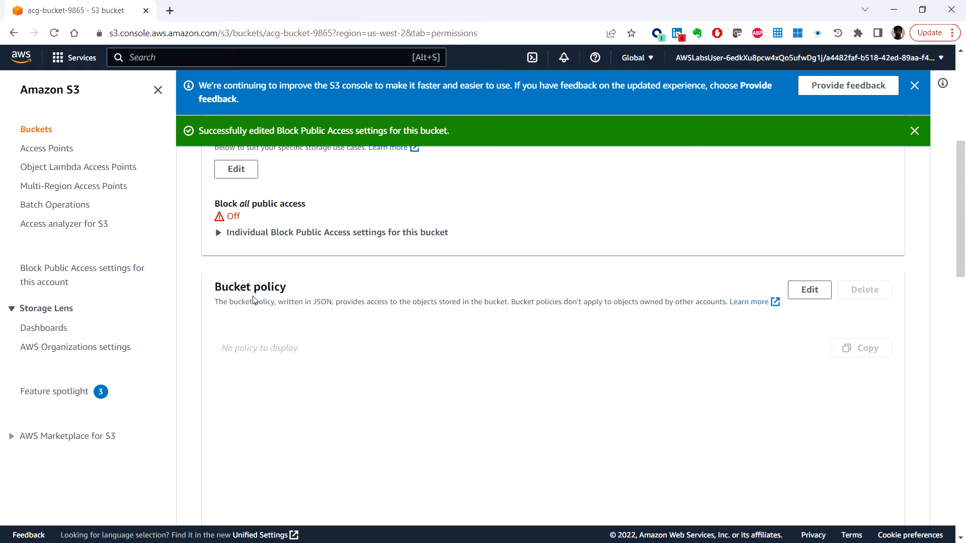
click(811, 291)
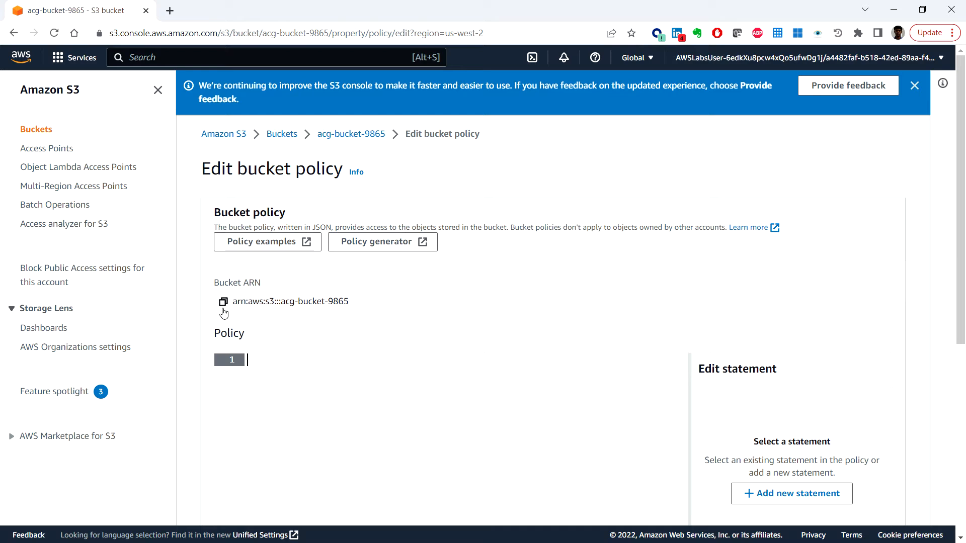
click(224, 308)
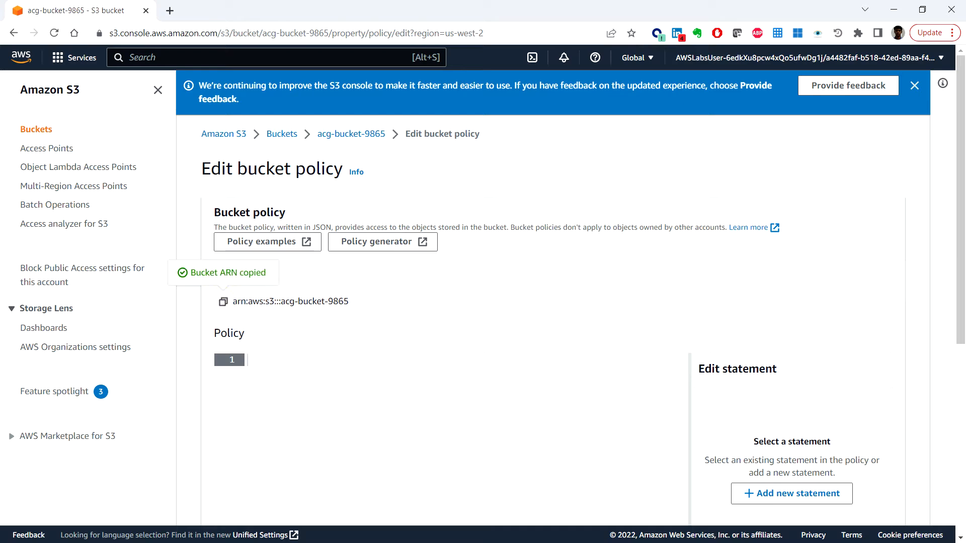
scroll(553, 322, down, 1)
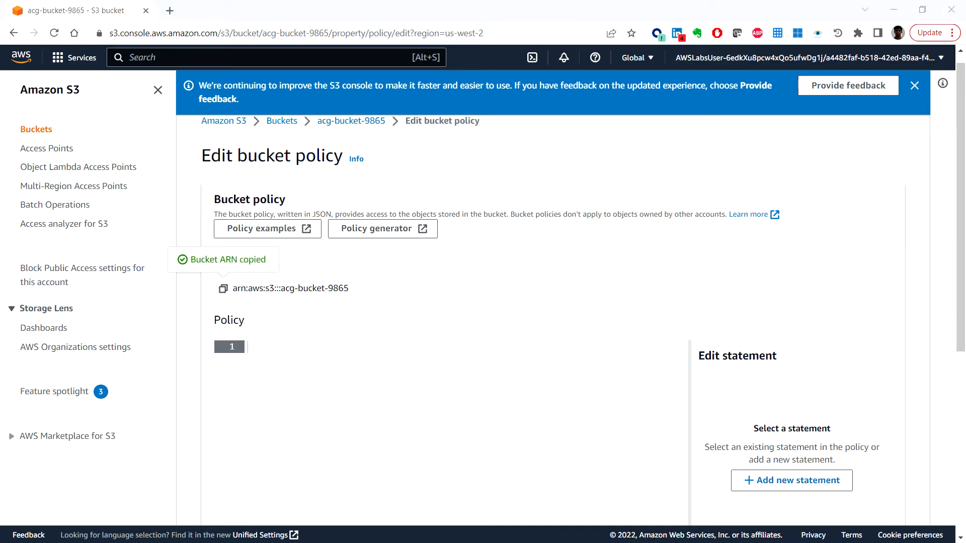
click(289, 352)
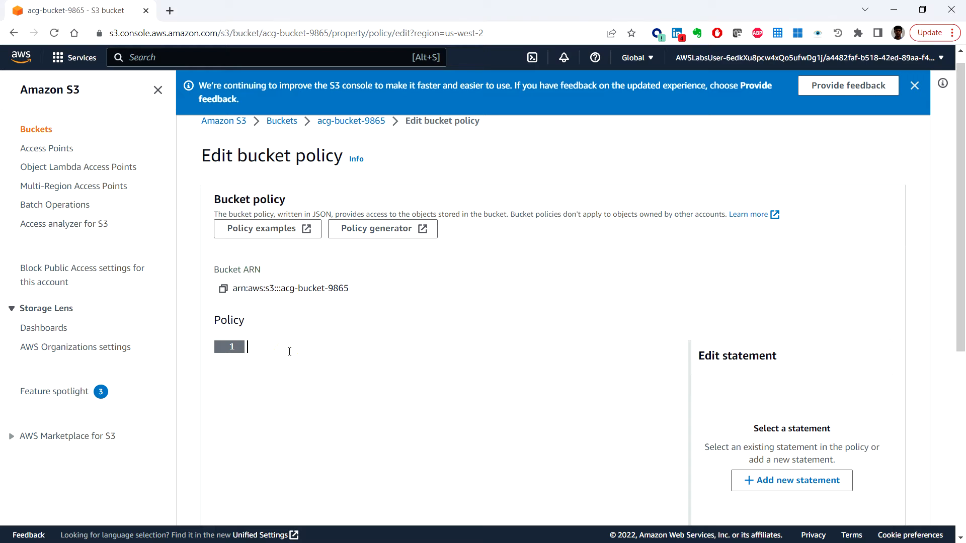
key(ctrl+v)
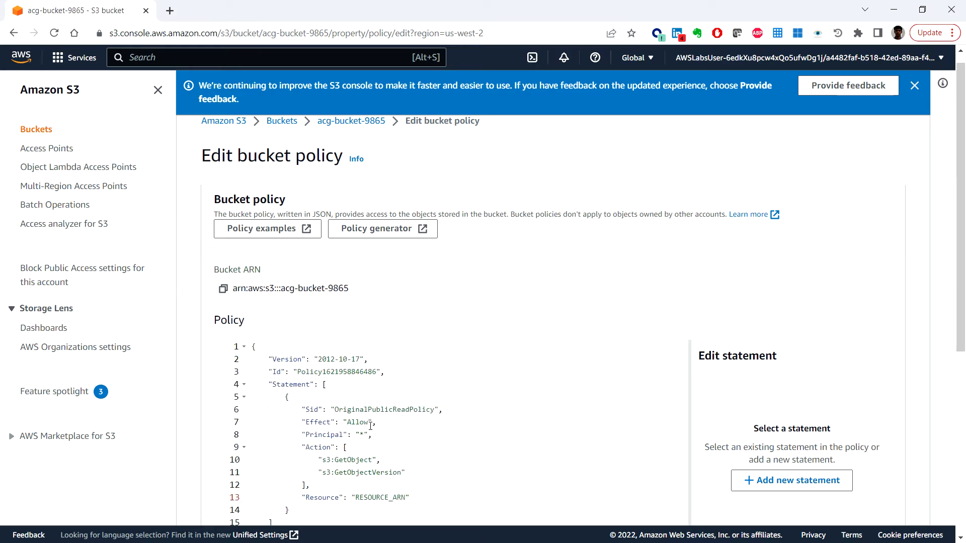
scroll(468, 429, down, 2)
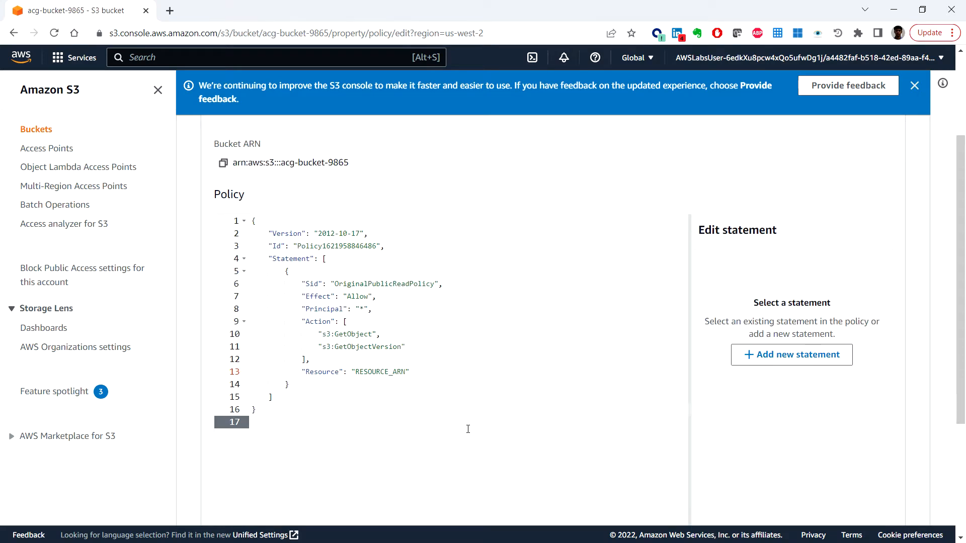
scroll(463, 420, up, 1)
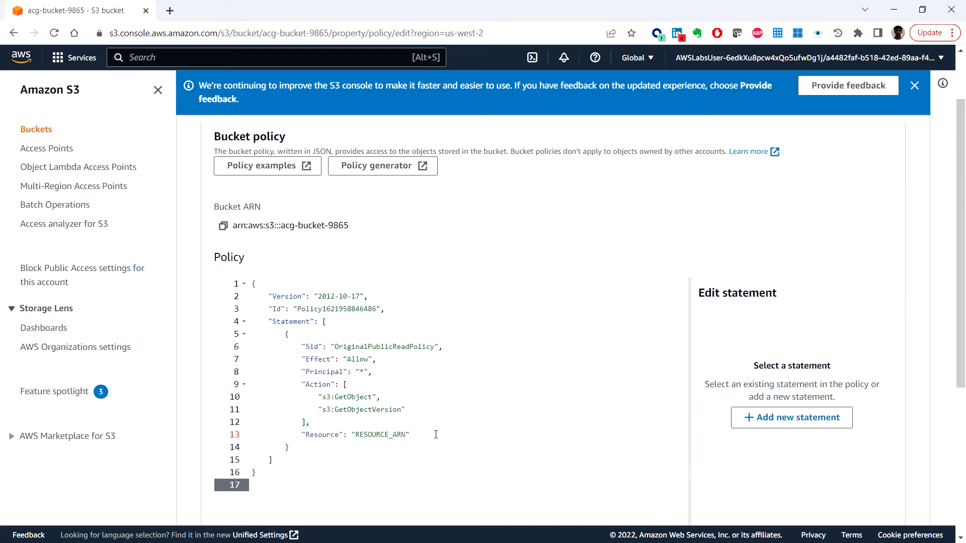
Step: Switch to Notepad, copy the saved ARN arn:aws:s3:::acg-bucket-9865 and return to the bucket policy editor
key(alt+Tab)
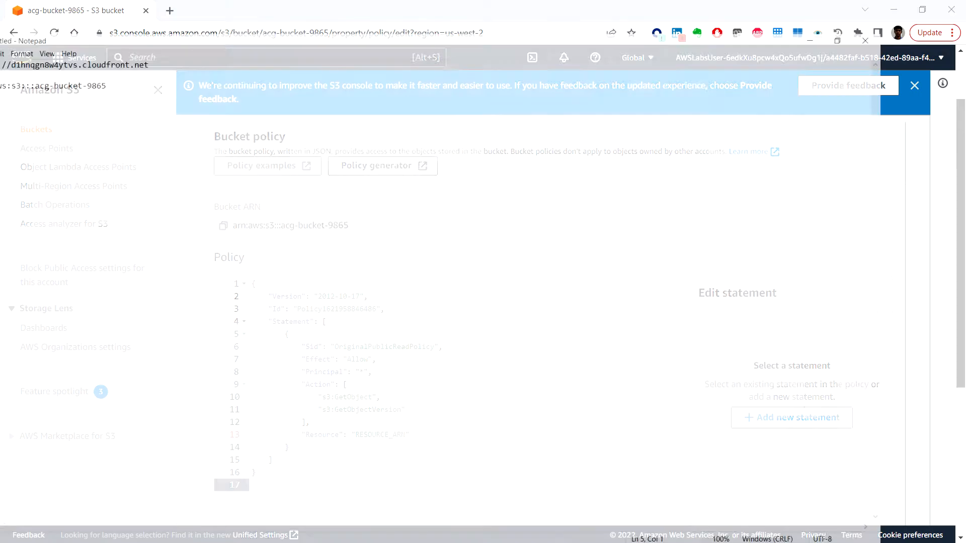
drag(150, 55, 2, 59)
key(ctrl+c)
click(891, 7)
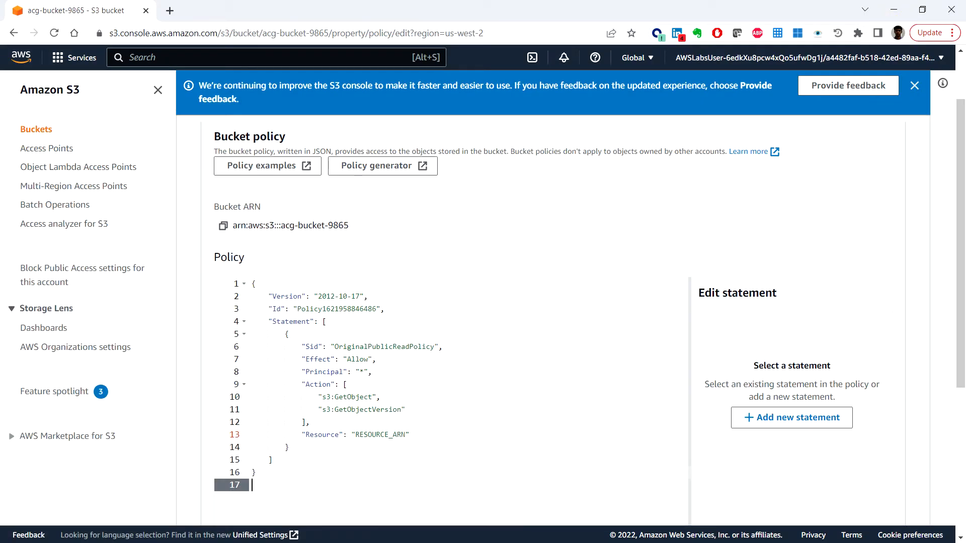
Step: Replace the RESOURCE_ARN placeholder in the policy with arn:aws:s3:::acg-bucket-9865/* and save the bucket policy
click(405, 435)
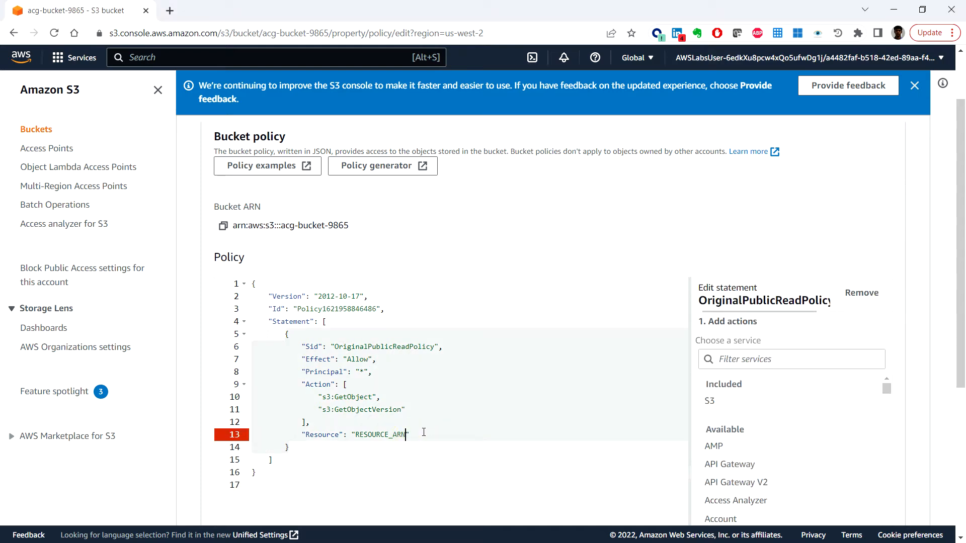
key(BackSpace)
key(BackSpace)
key(BackSpace)
key(BackSpace)
key(BackSpace)
key(BackSpace)
key(BackSpace)
key(BackSpace)
key(BackSpace)
key(BackSpace)
key(BackSpace)
key(BackSpace)
key(ctrl+v)
text(/)
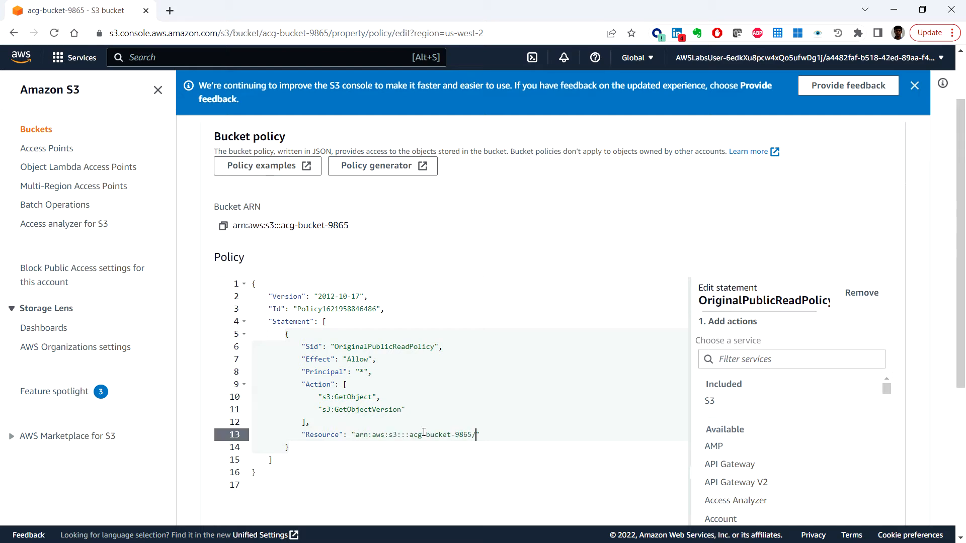
text(*)
scroll(921, 302, down, 5)
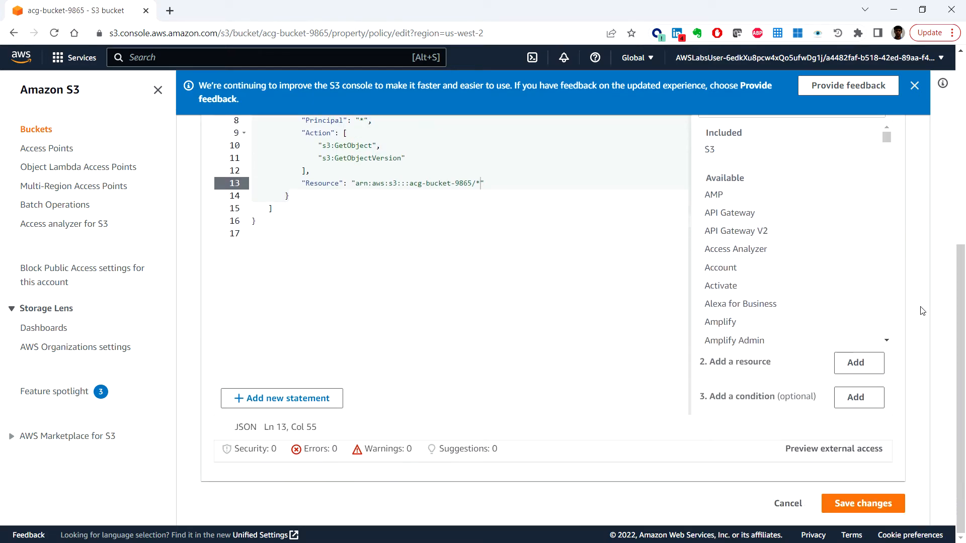
click(870, 503)
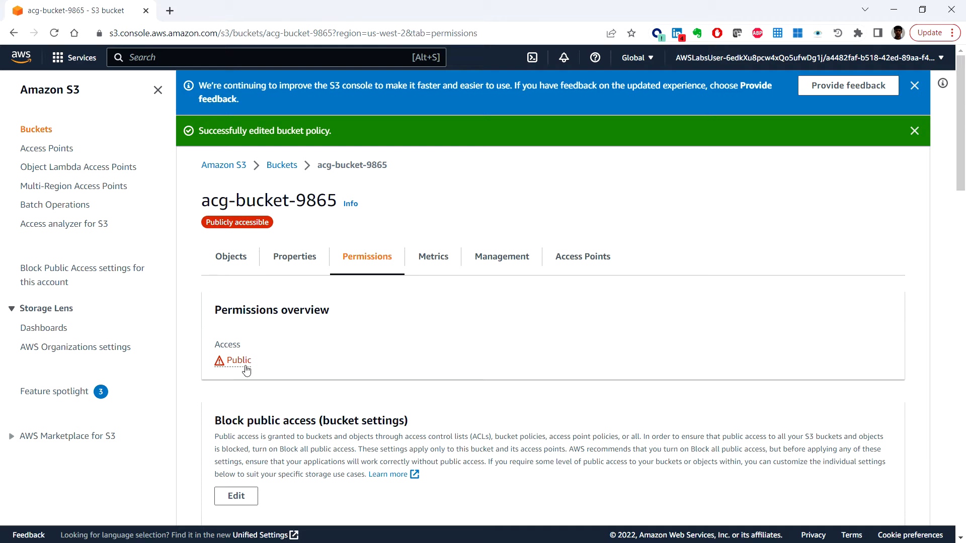
Step: Create a folder named images among the bucket's objects with server-side encryption disabled, and open it
scroll(322, 377, down, 5)
click(230, 257)
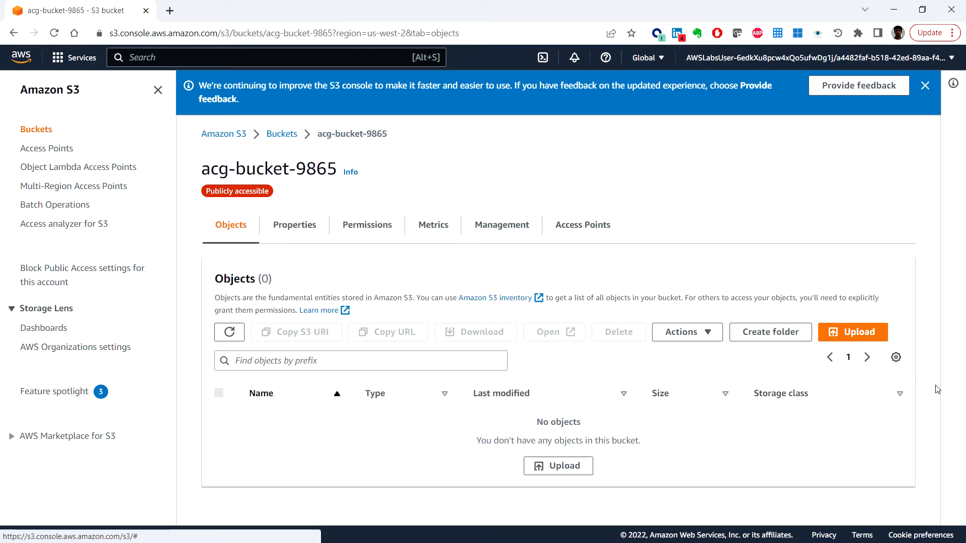
click(770, 333)
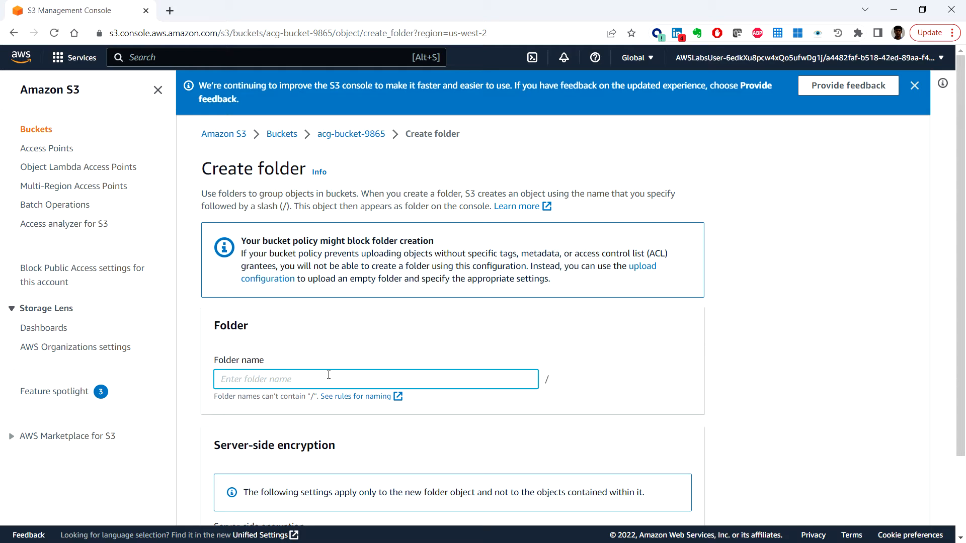
text(images)
scroll(748, 400, down, 2)
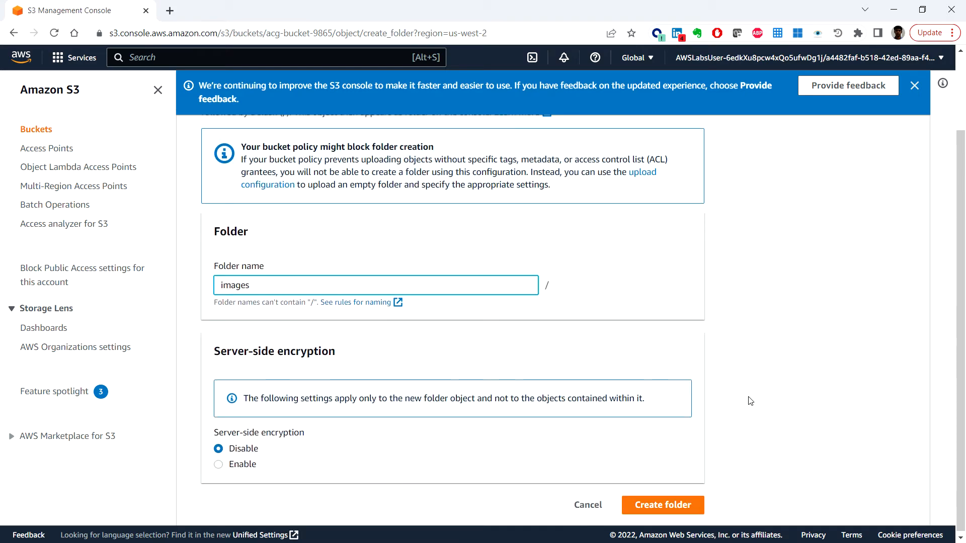
click(674, 503)
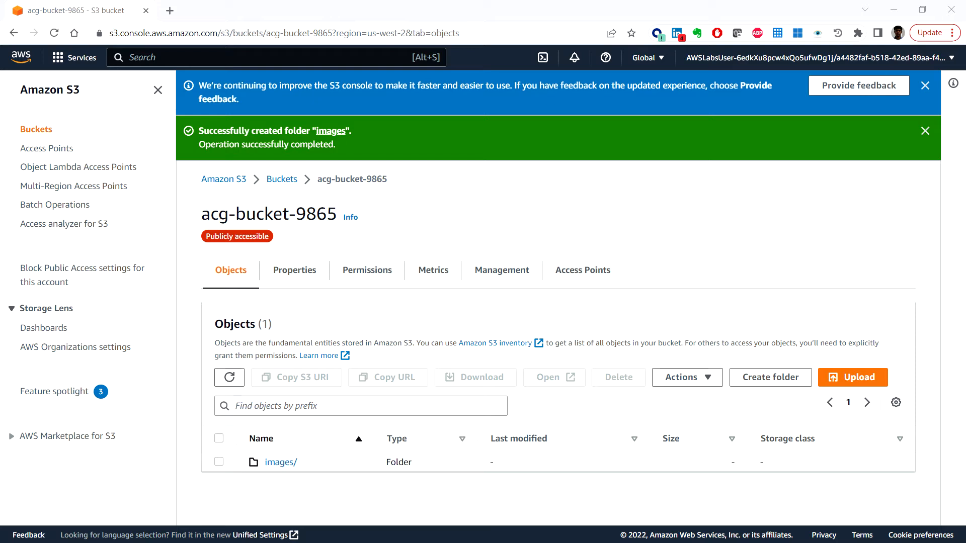
click(280, 465)
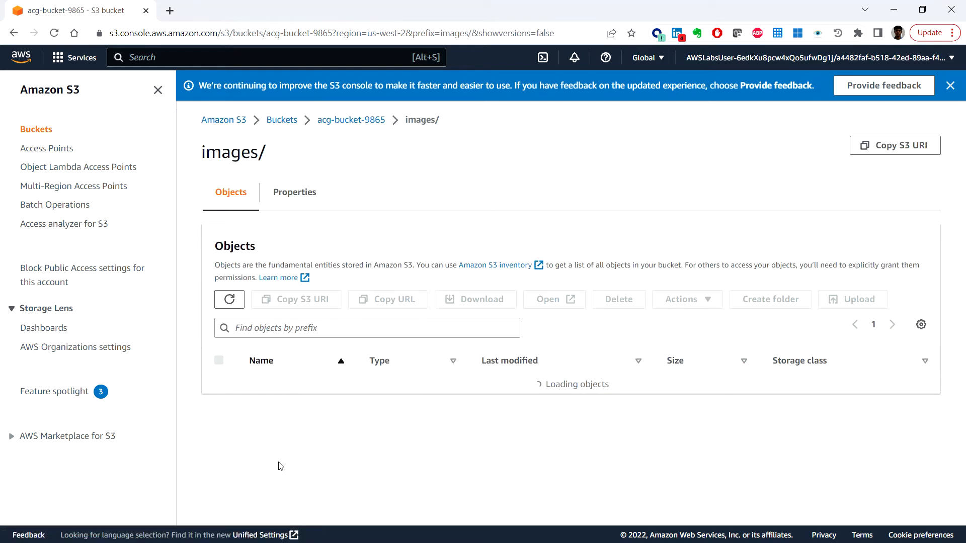
Step: Upload the file ACG.jpg to the bucket's images folder and open the uploaded object's details
click(860, 308)
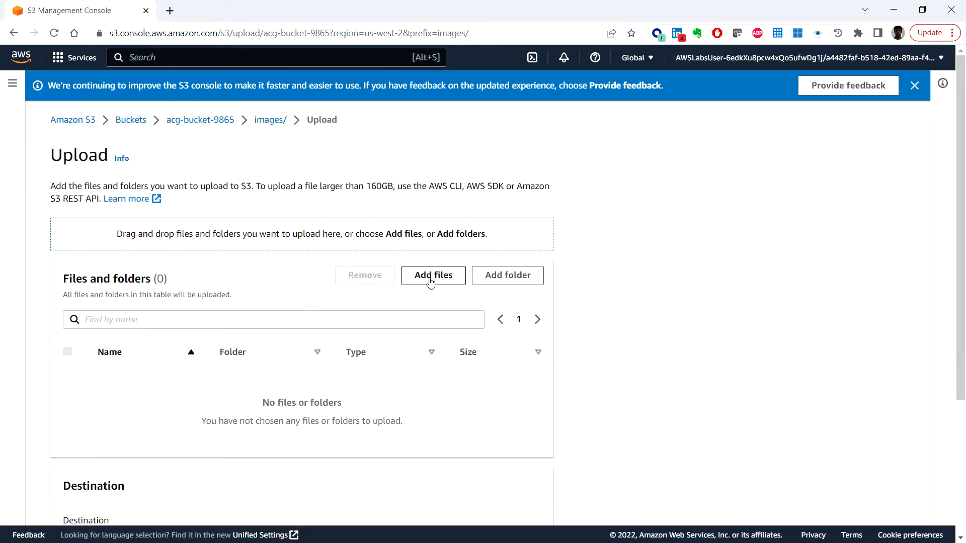
click(431, 280)
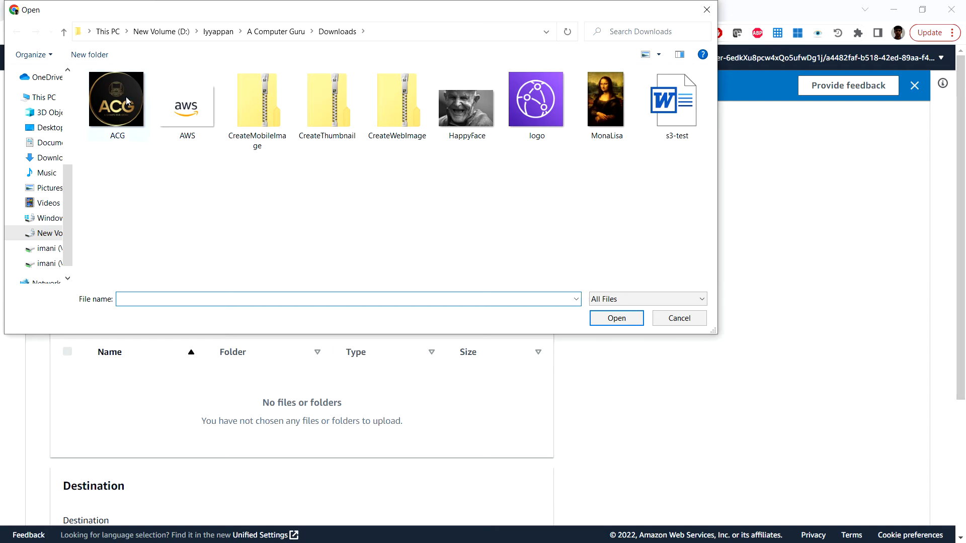
click(126, 99)
click(617, 318)
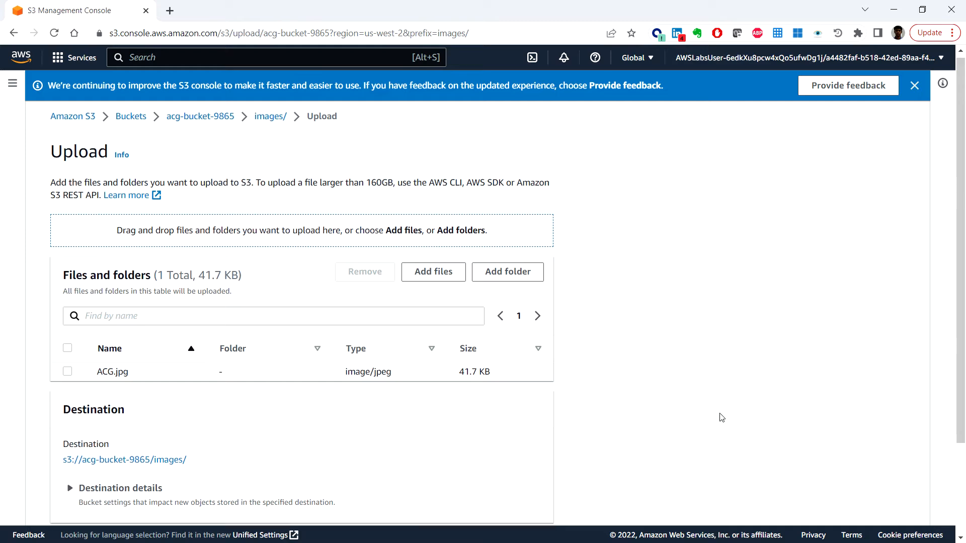
scroll(720, 417, down, 3)
click(548, 504)
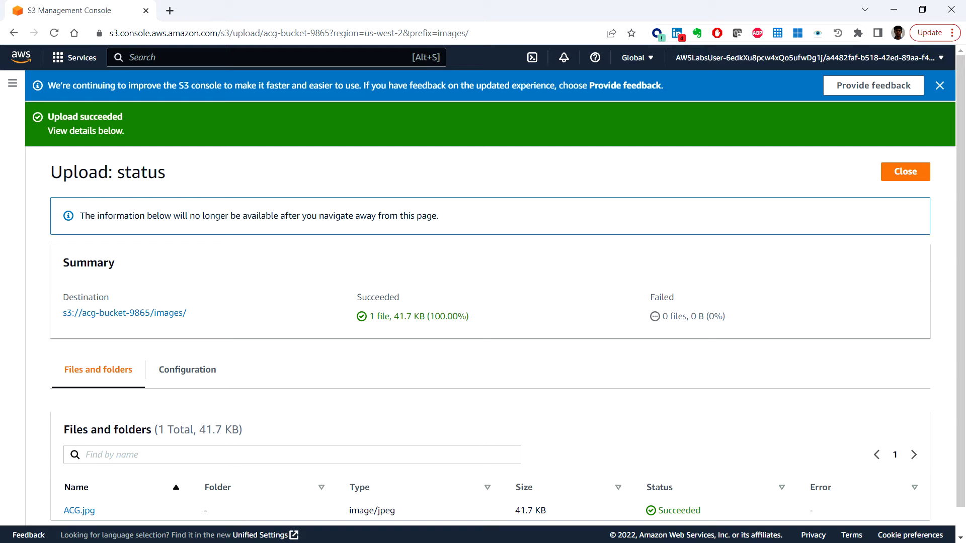
scroll(151, 393, down, 1)
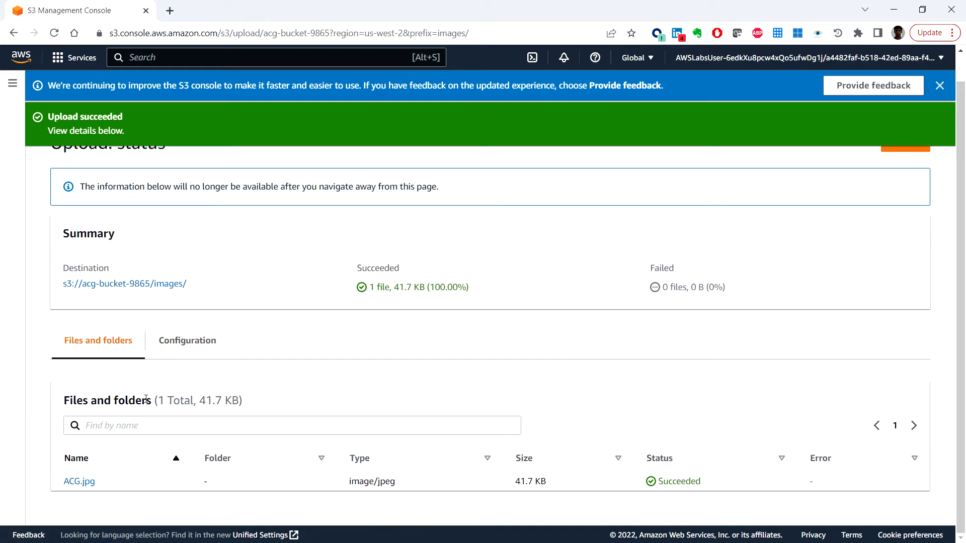
click(83, 486)
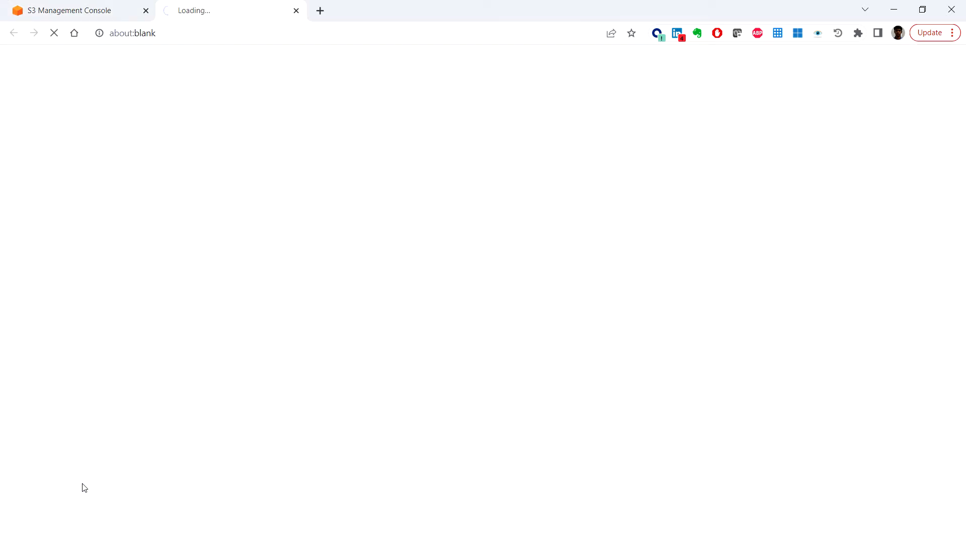
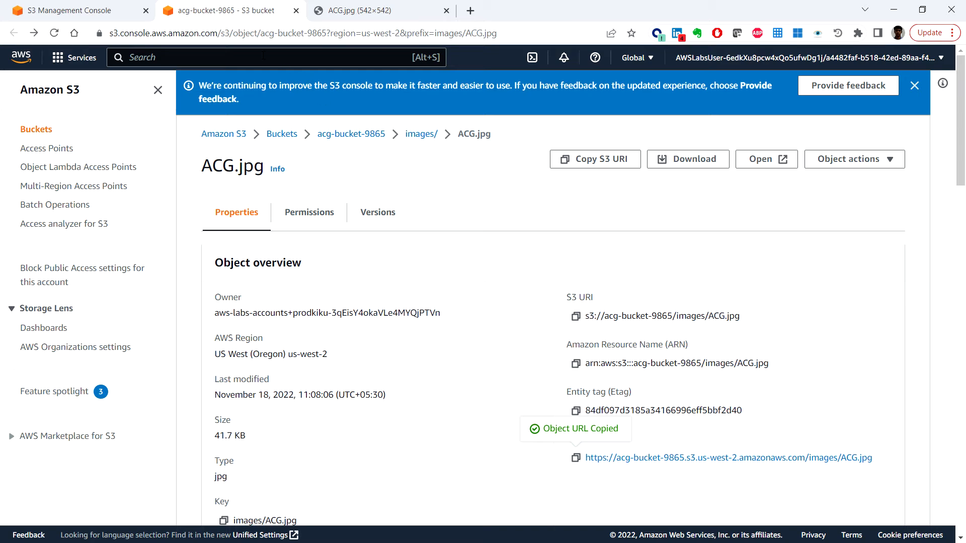
Step: Go to CloudFront from the AWS console home and open the origins of the existing distribution
click(89, 12)
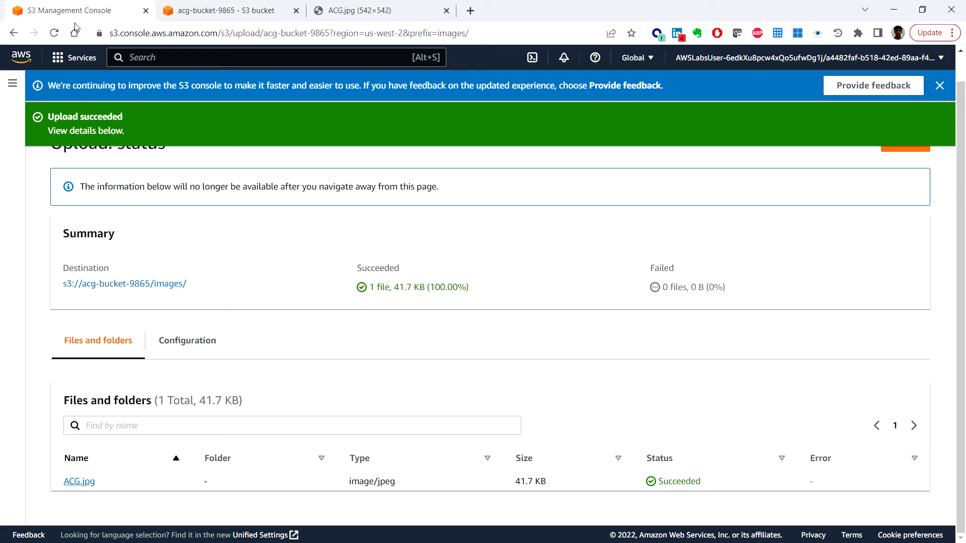
click(26, 59)
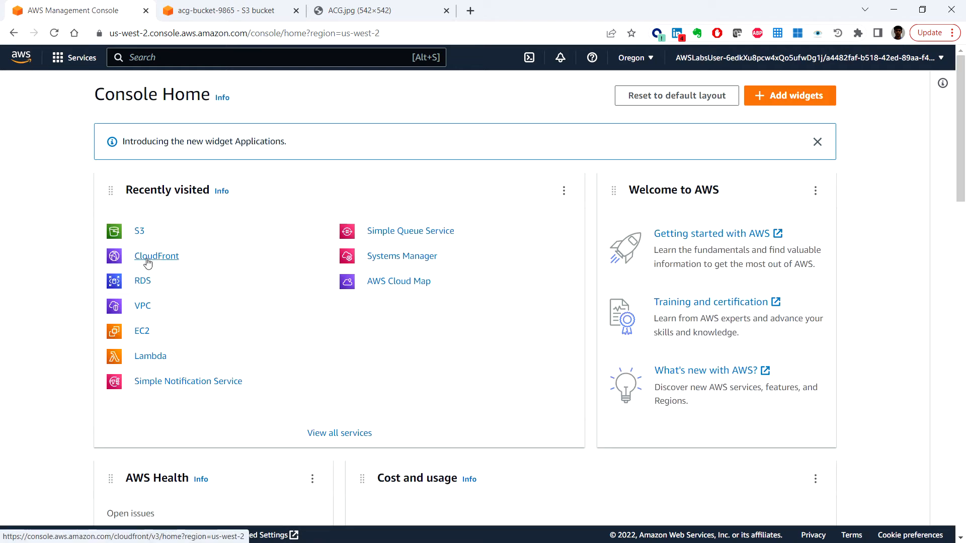
click(146, 262)
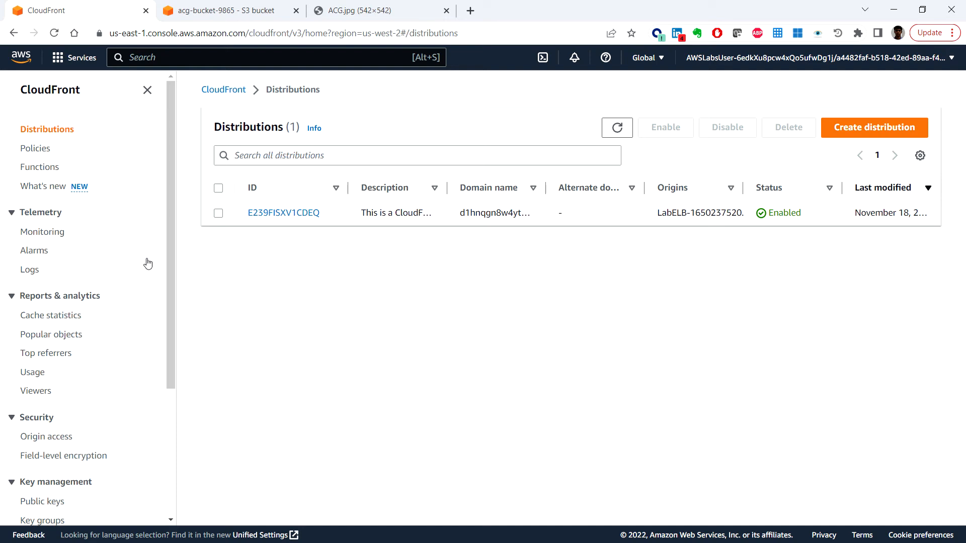
click(289, 213)
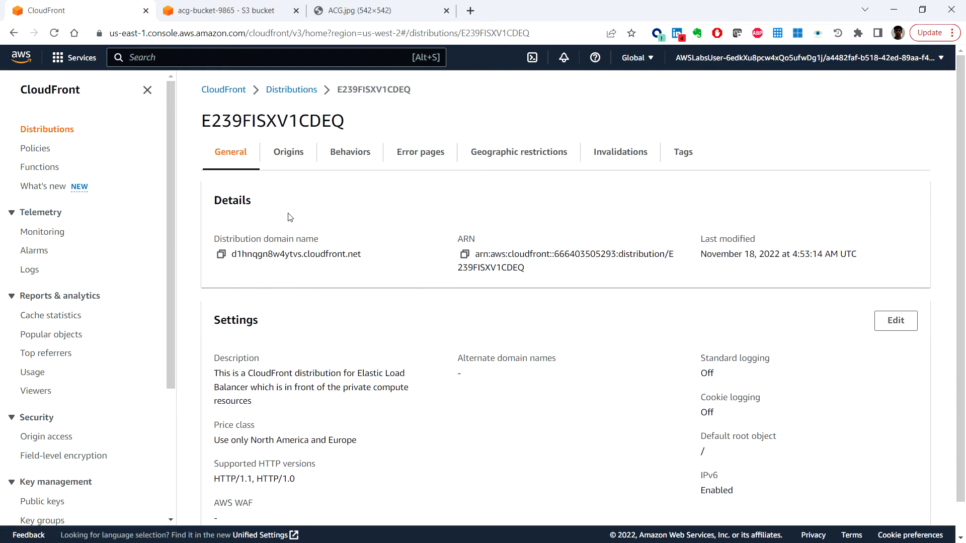
click(292, 157)
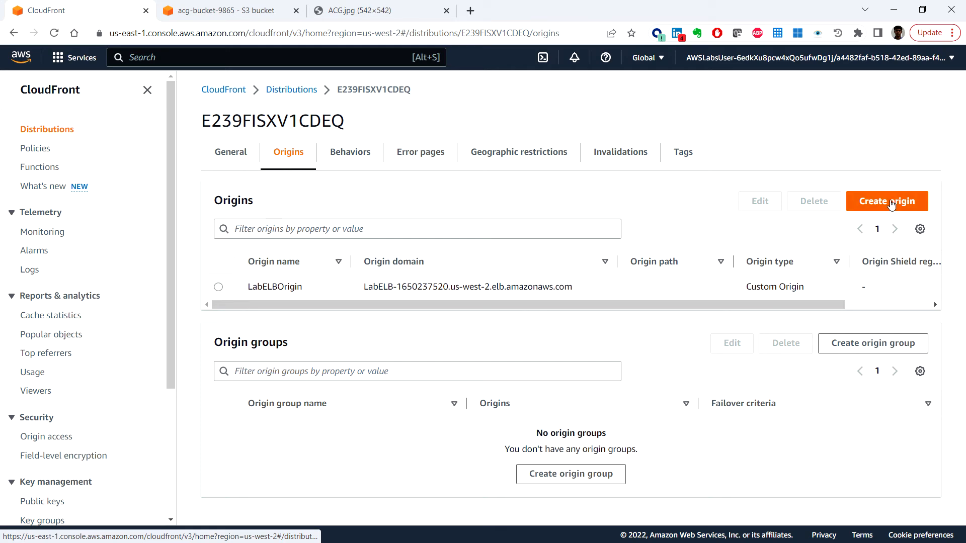
Step: Start a new origin using the acg-bucket-9865 S3 bucket as its domain and name it My Amazon S3 Origin
click(891, 204)
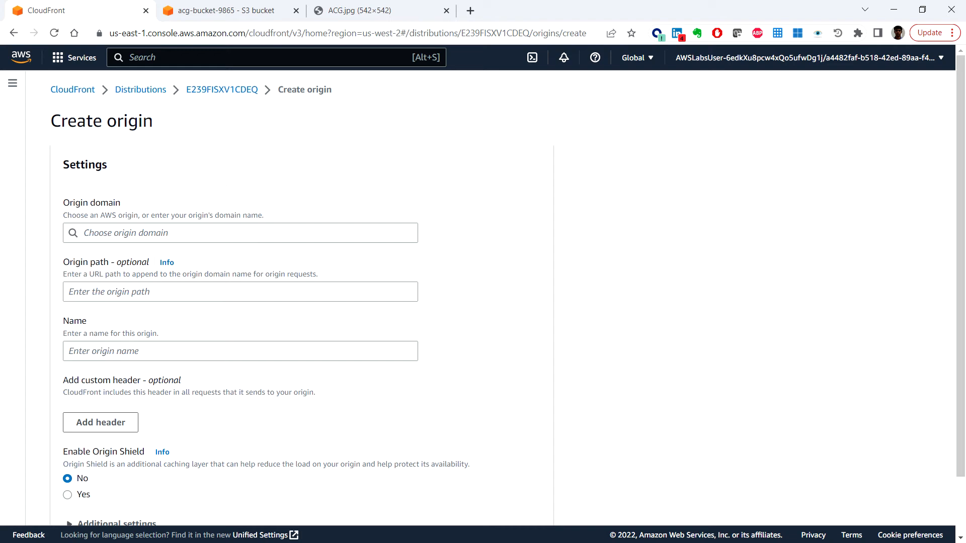
click(208, 231)
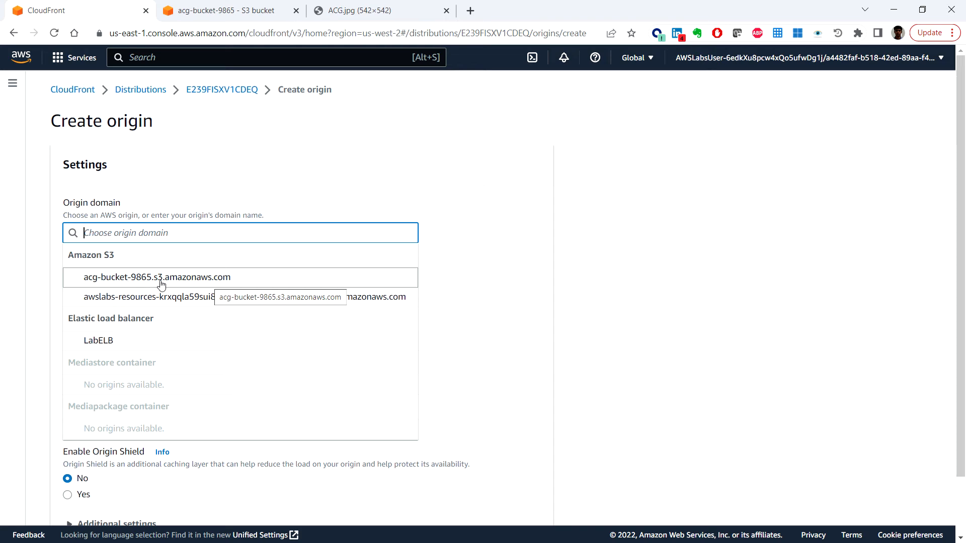
click(221, 281)
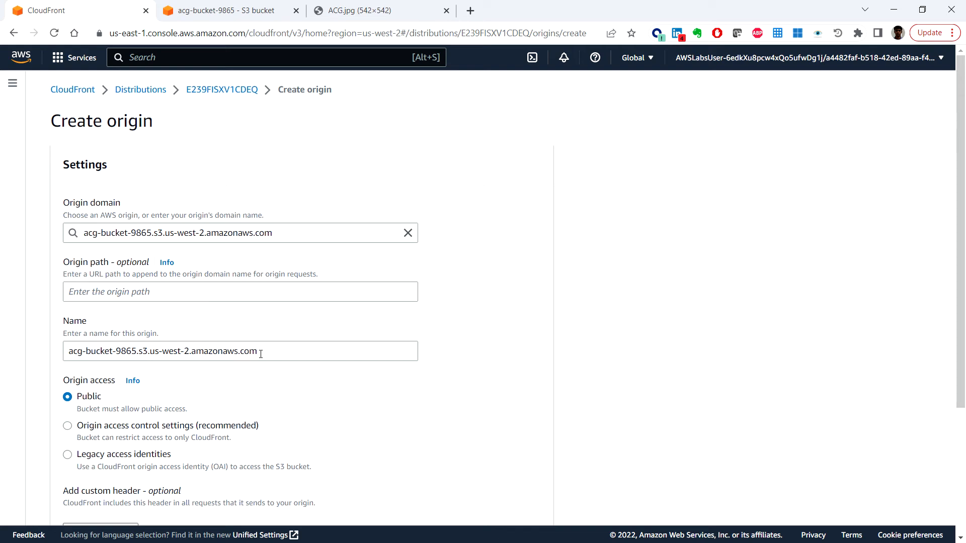
click(279, 353)
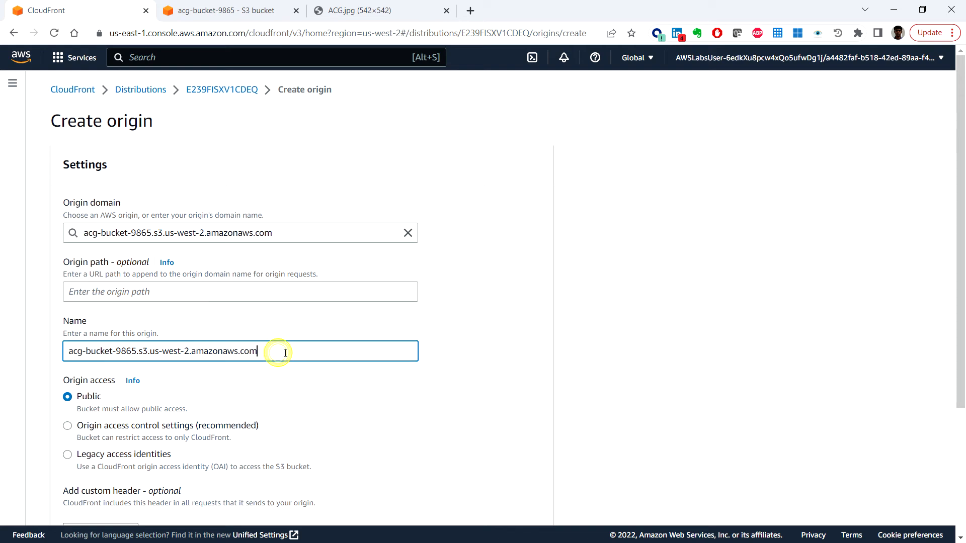
drag(285, 352, 52, 361)
text(My)
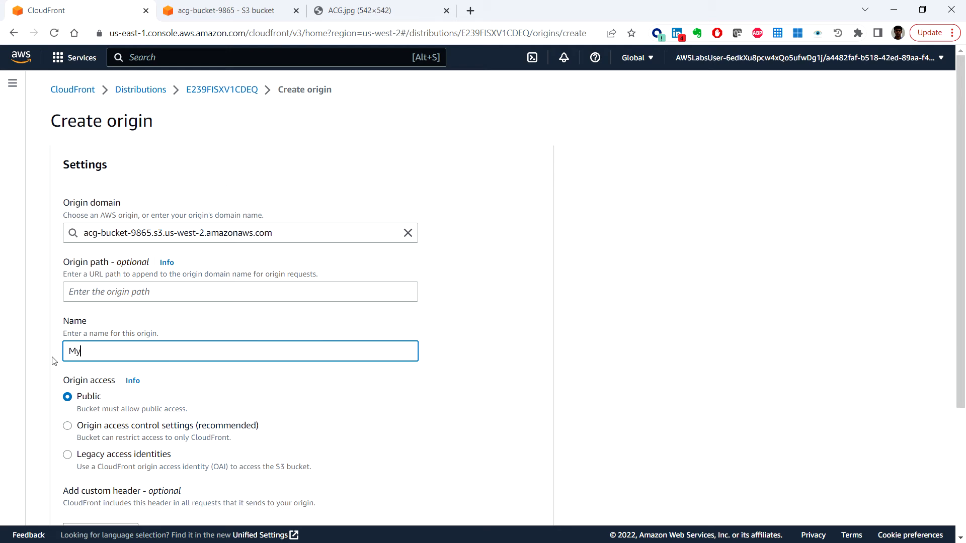
text( Amazon S3 Origin)
Step: Set the origin access to legacy access identities and create a new origin access identity named S3OAI for it
scroll(192, 449, down, 1)
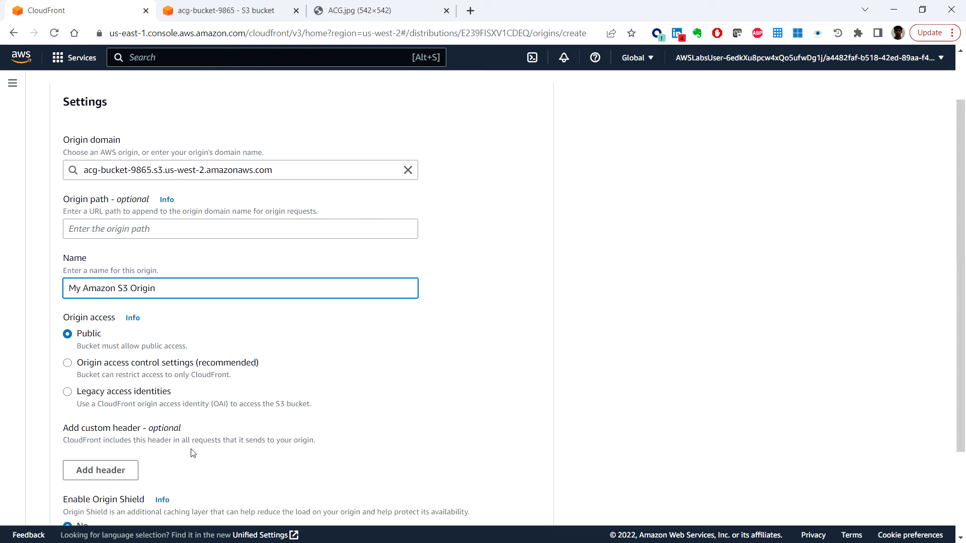
click(68, 395)
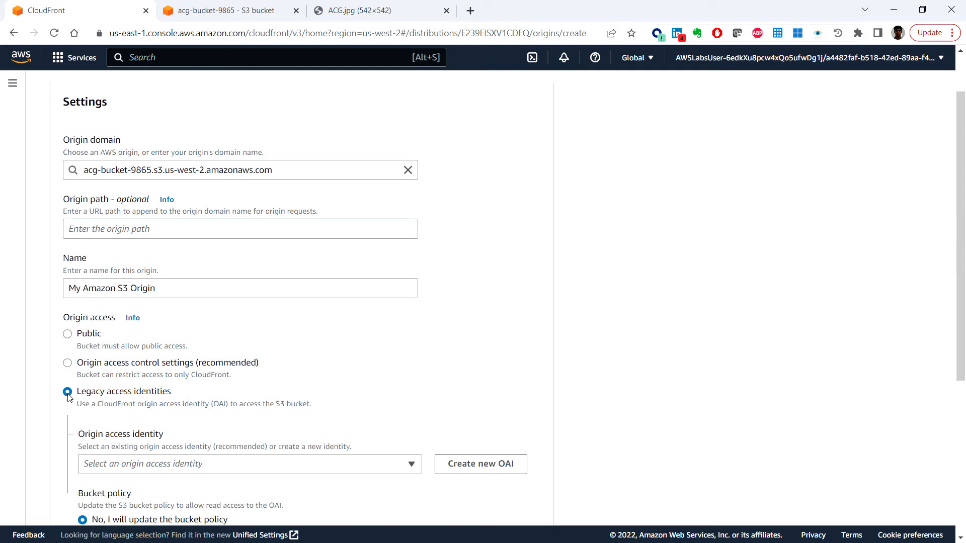
scroll(628, 370, down, 1)
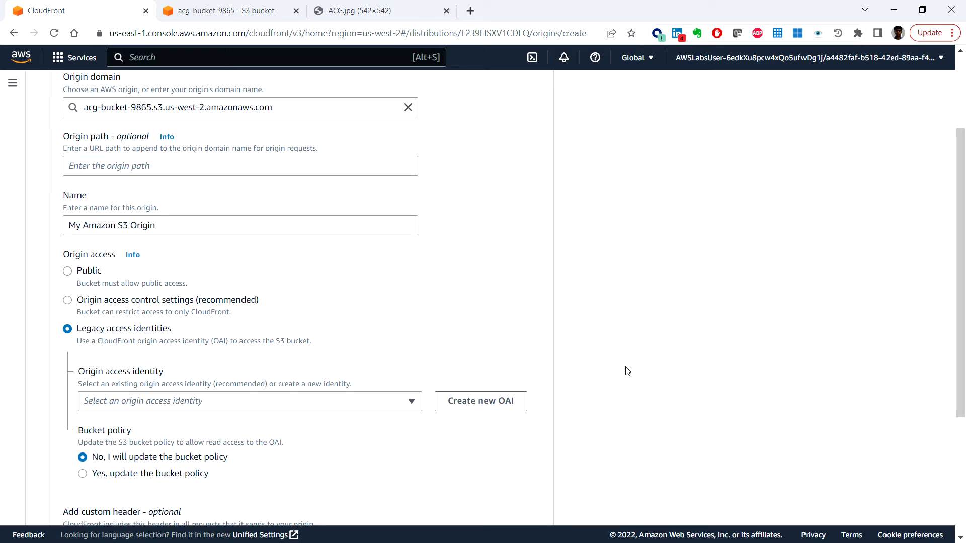
scroll(617, 376, down, 1)
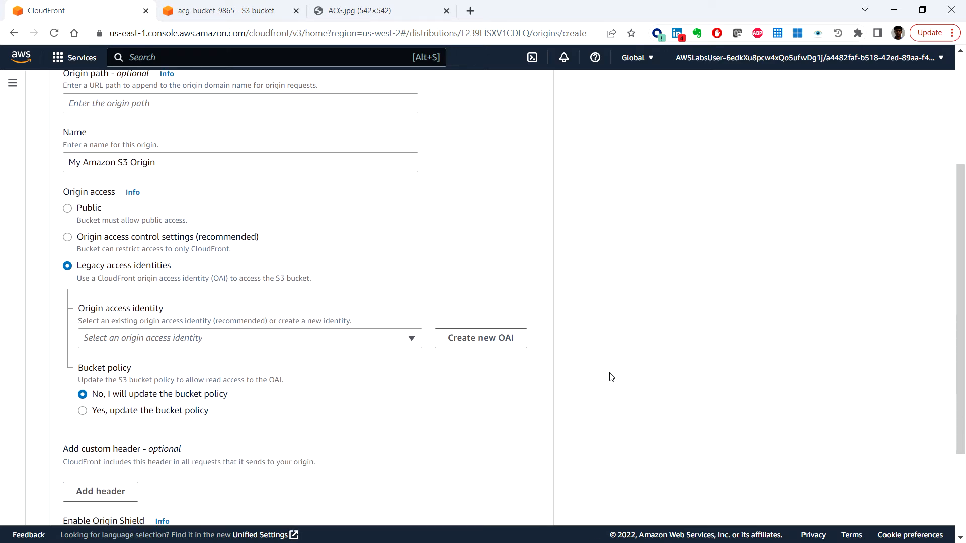
click(483, 344)
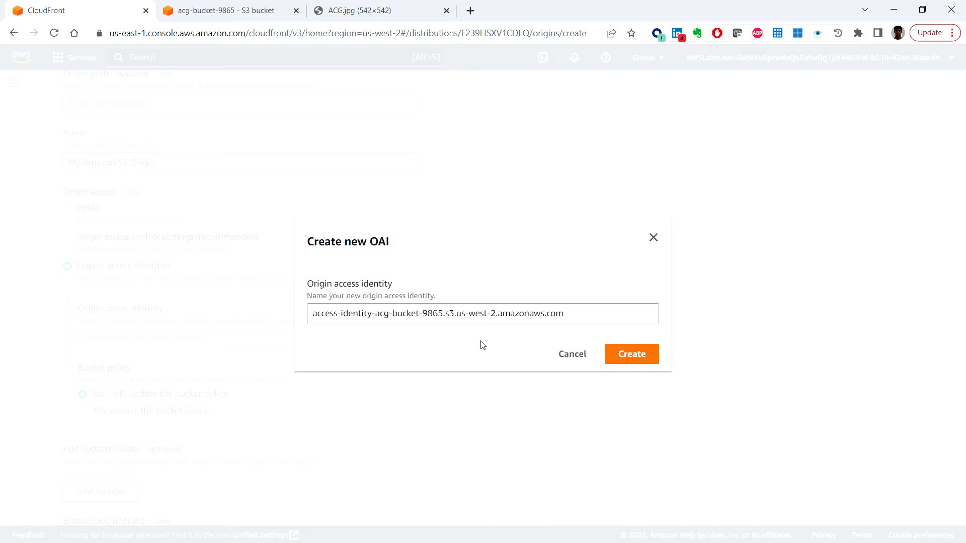
click(597, 313)
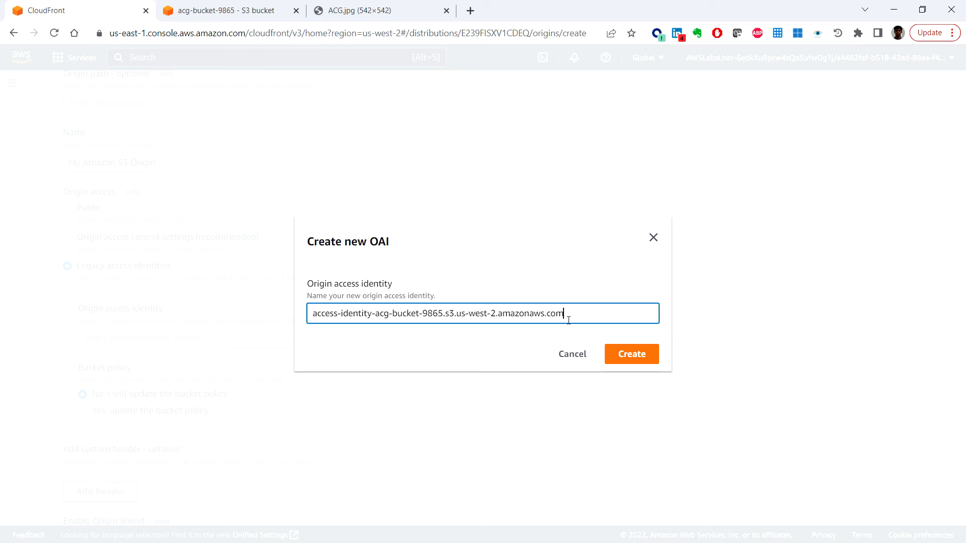
drag(580, 317, 304, 327)
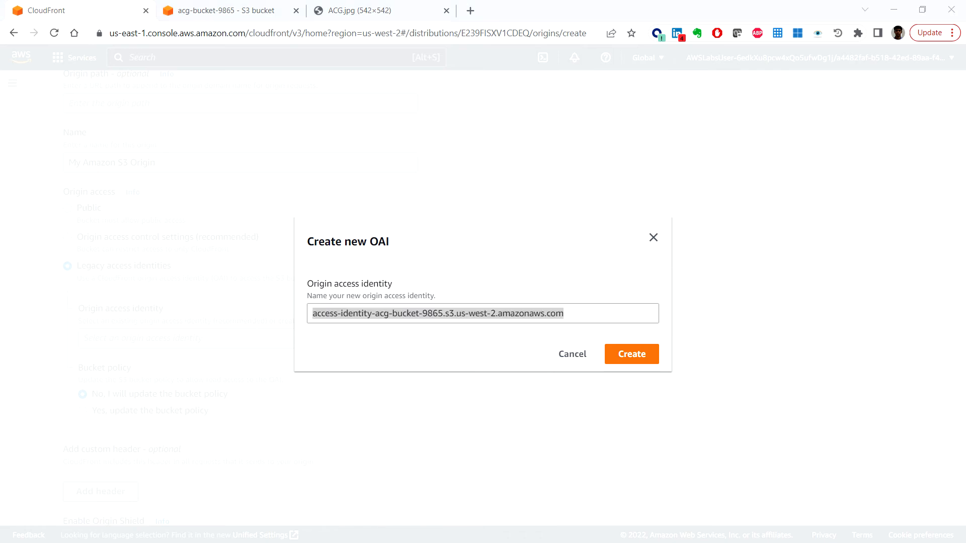
click(594, 309)
drag(592, 314, 289, 325)
text(S)
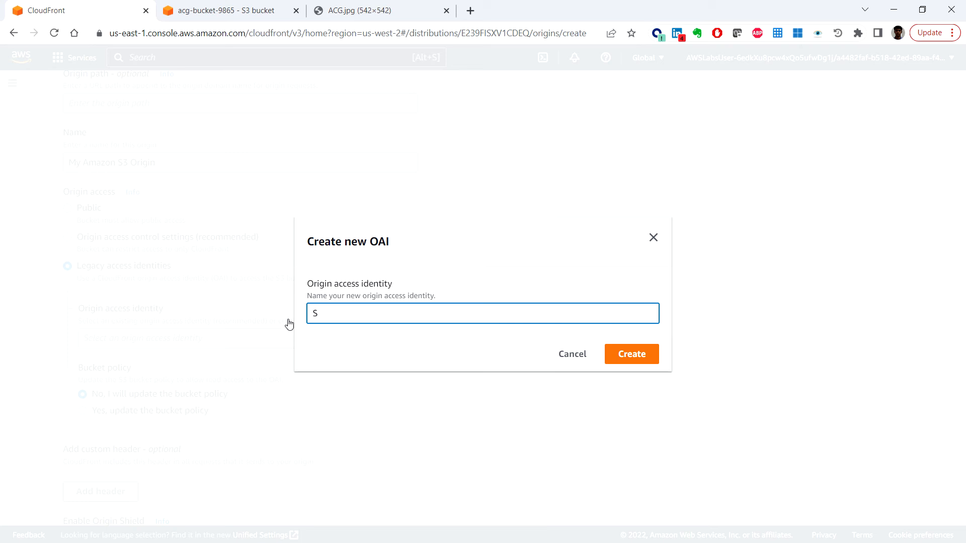
text(3OAI)
click(642, 355)
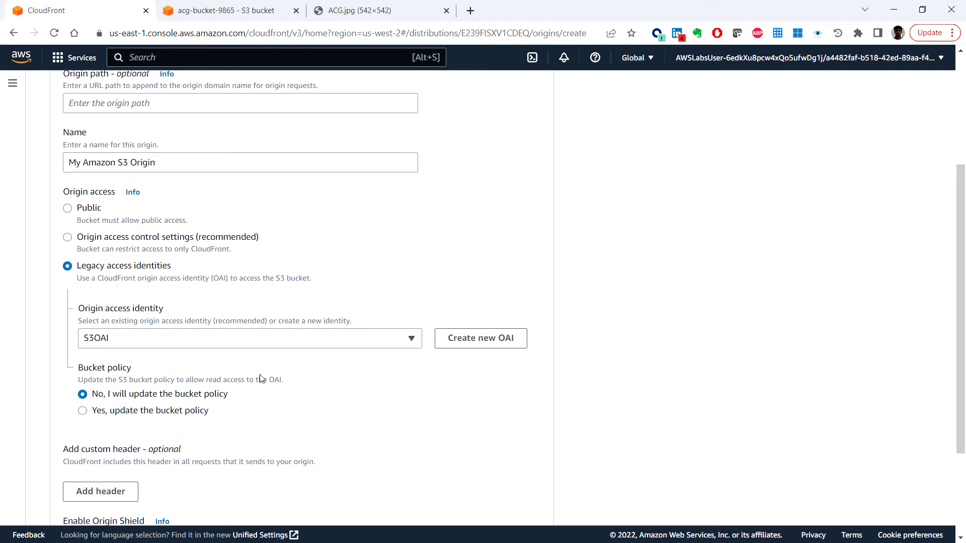
Step: Create the origin, keeping the manual bucket policy update option and Origin Shield set to No
scroll(266, 386, down, 1)
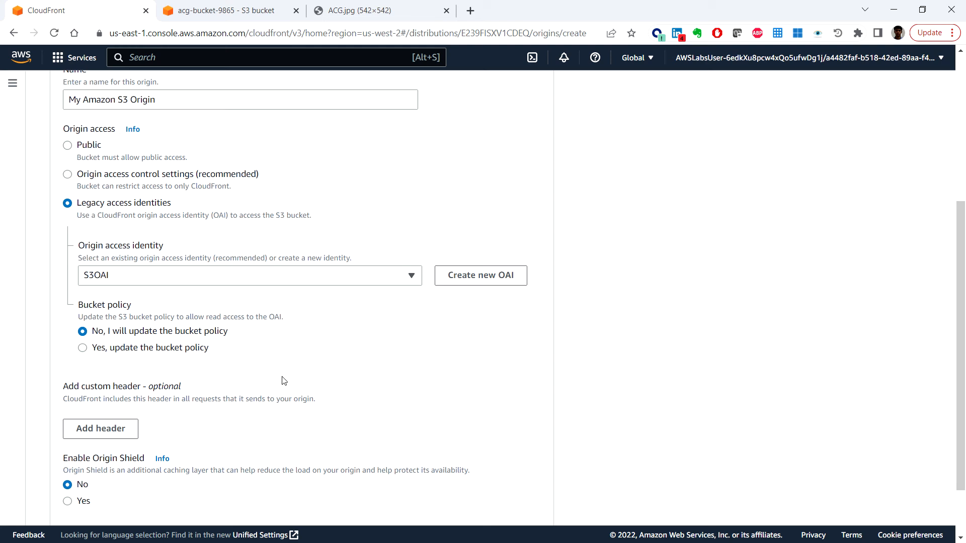
scroll(396, 386, down, 1)
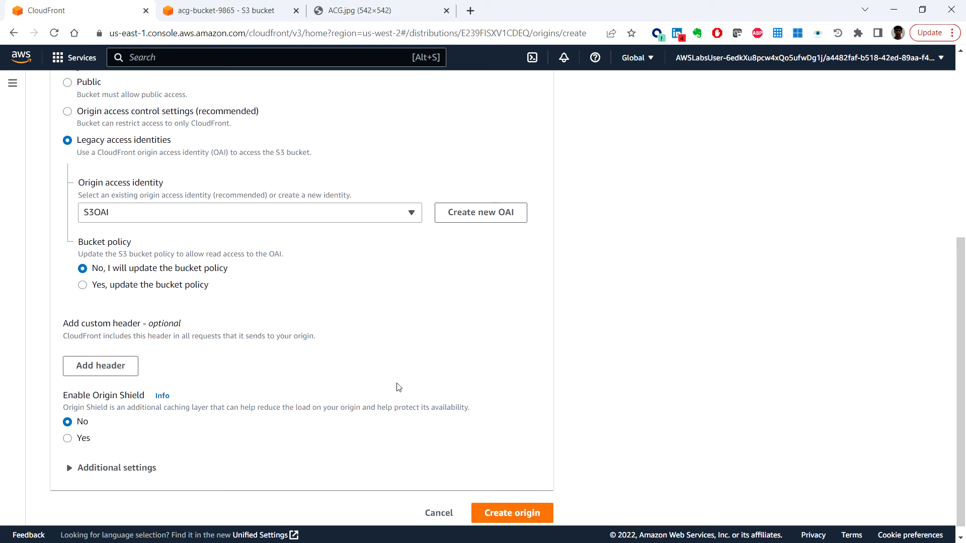
click(520, 518)
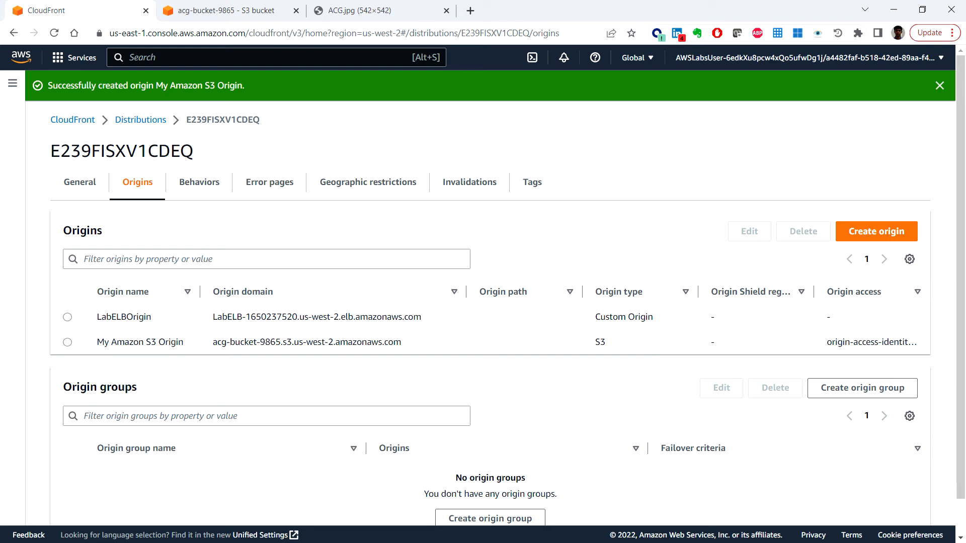
Step: Start a new behavior for the distribution with path pattern images/*.jpg and My Amazon S3 Origin as its origin
click(196, 192)
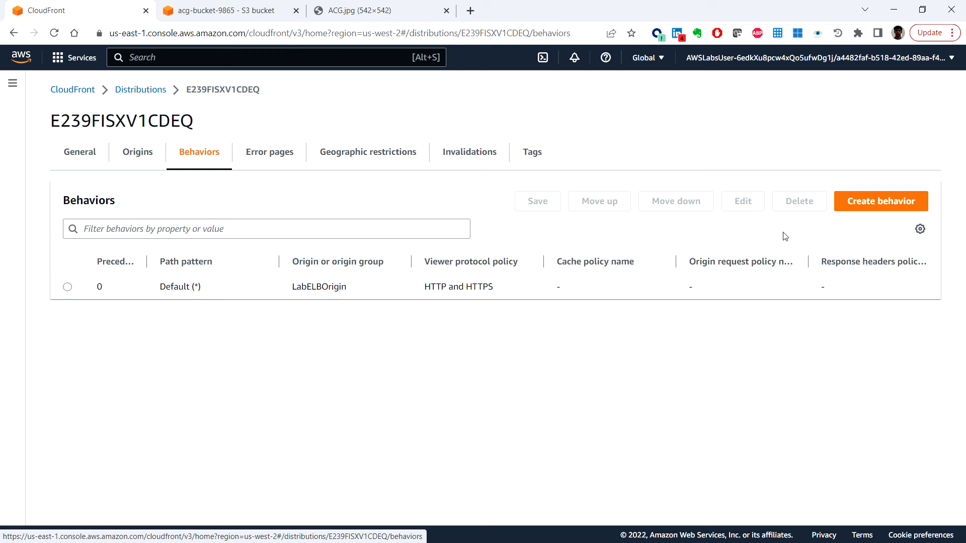
click(860, 204)
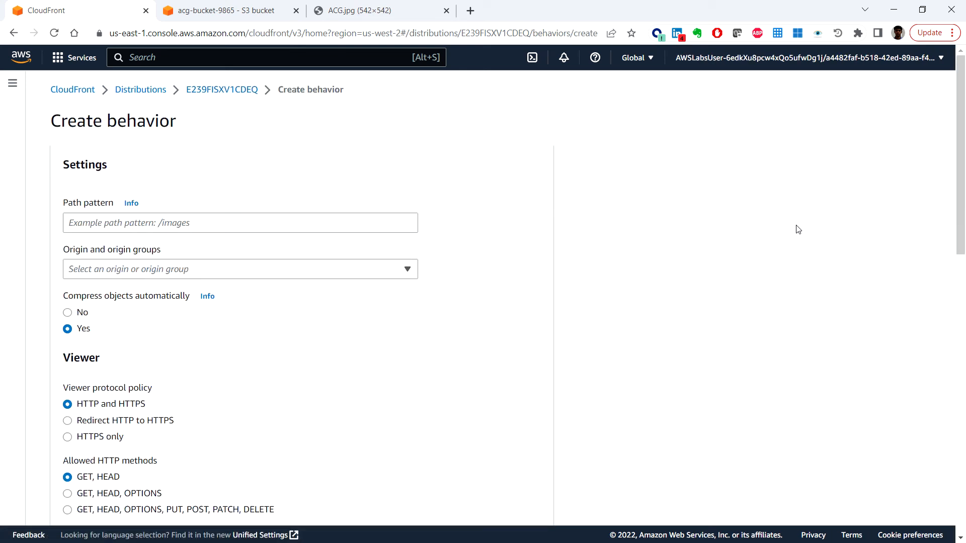
click(195, 227)
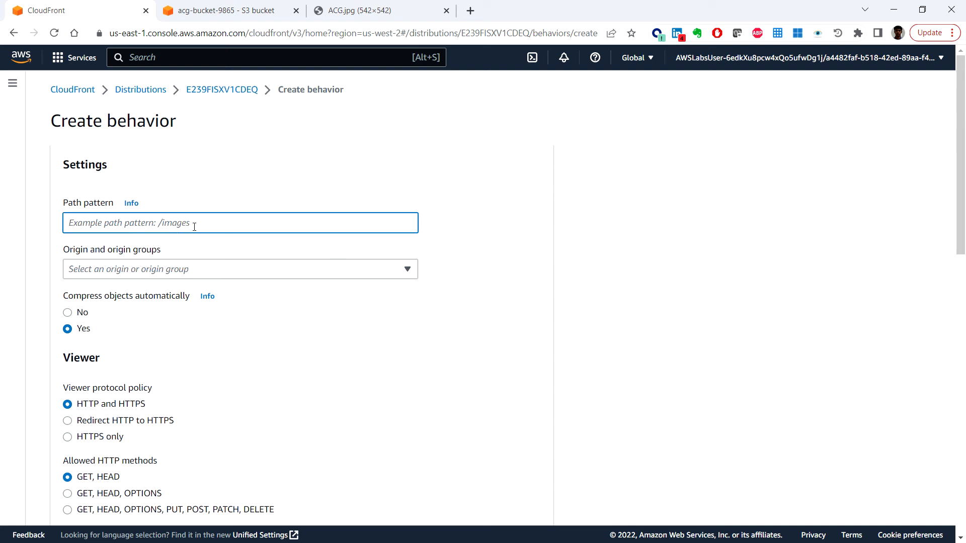
text(ima)
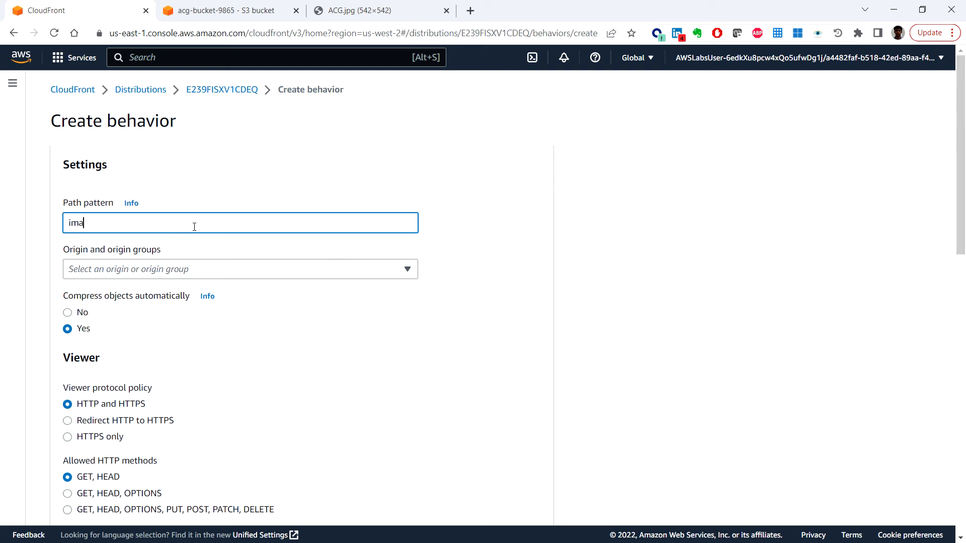
text(ges/*.)
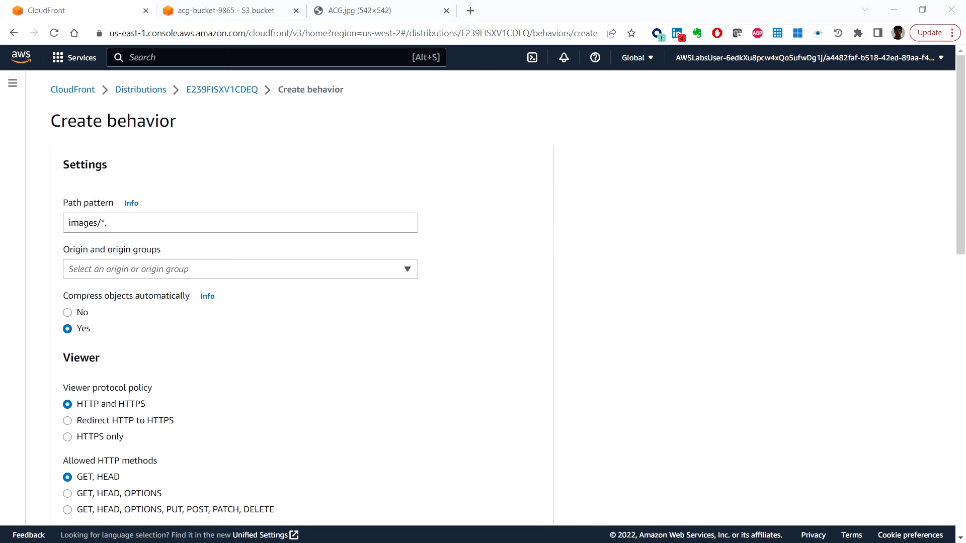
click(147, 224)
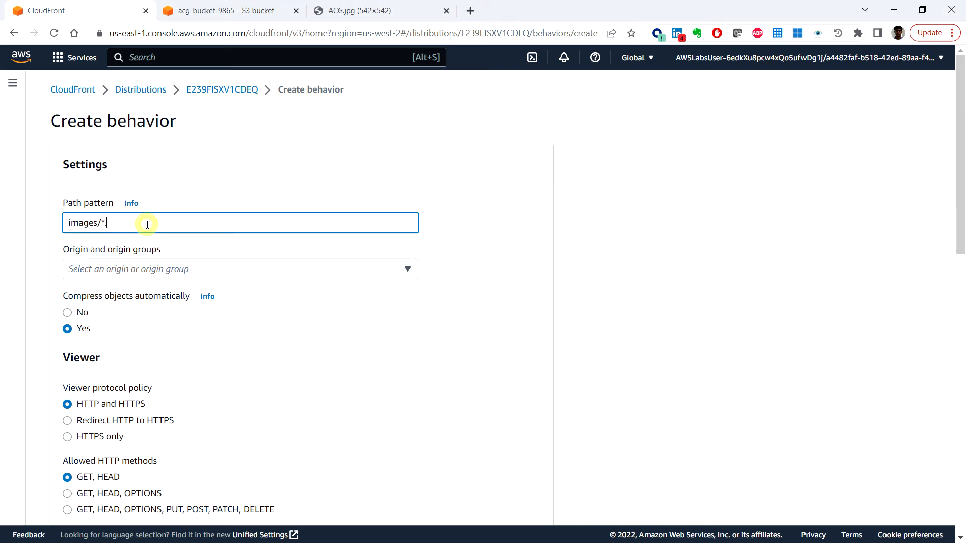
text(jpg)
click(258, 276)
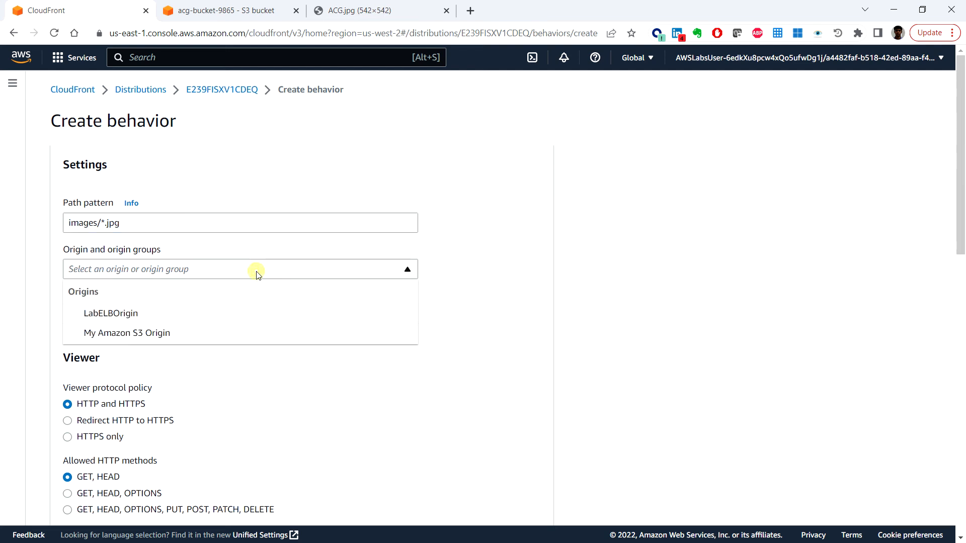
click(191, 334)
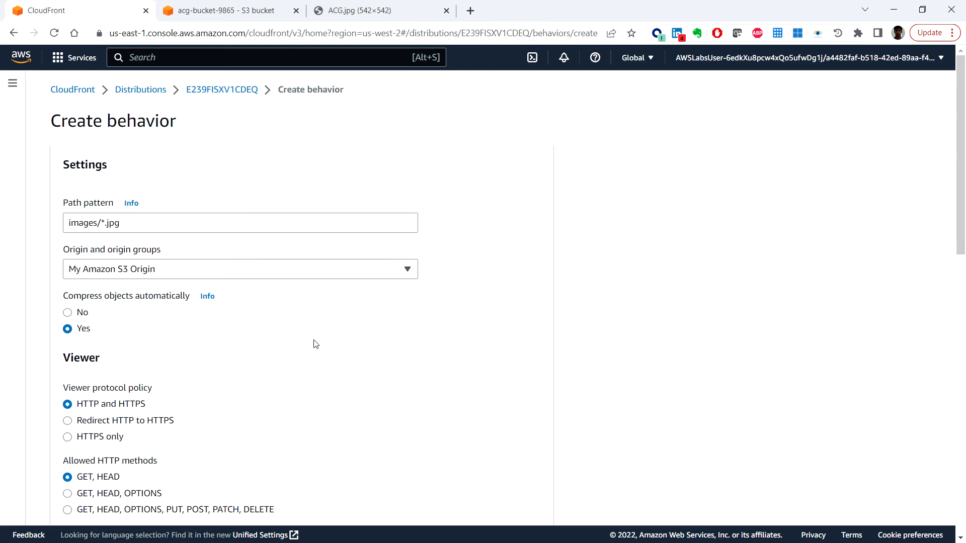
Step: Create the behavior, keeping HTTP and HTTPS, GET and HEAD methods, unrestricted viewer access and the CachingOptimized cache policy
scroll(315, 344, down, 6)
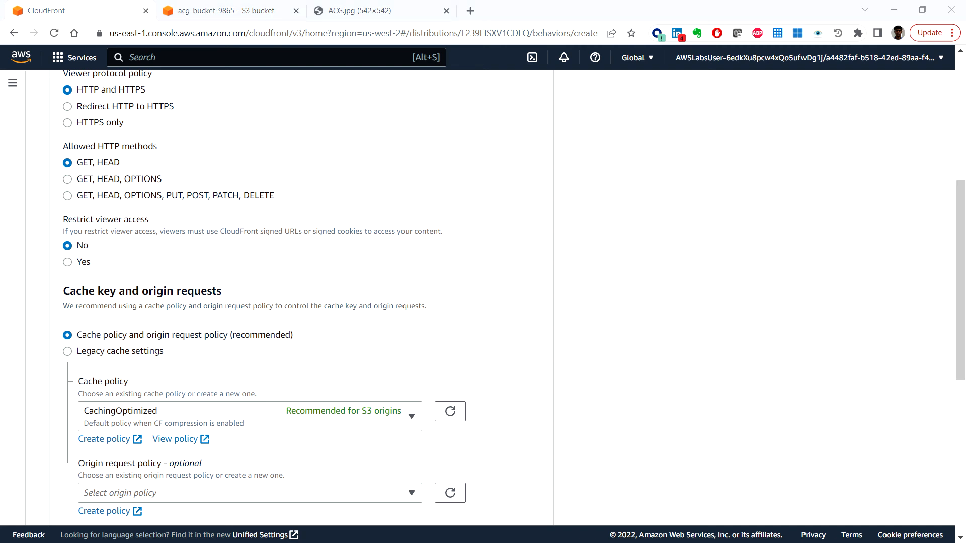
scroll(358, 221, down, 3)
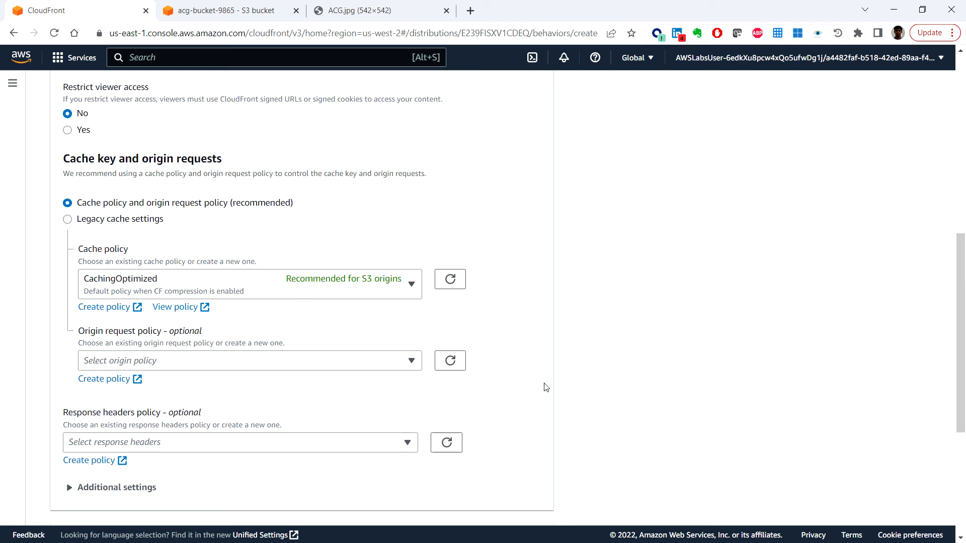
scroll(623, 431, down, 5)
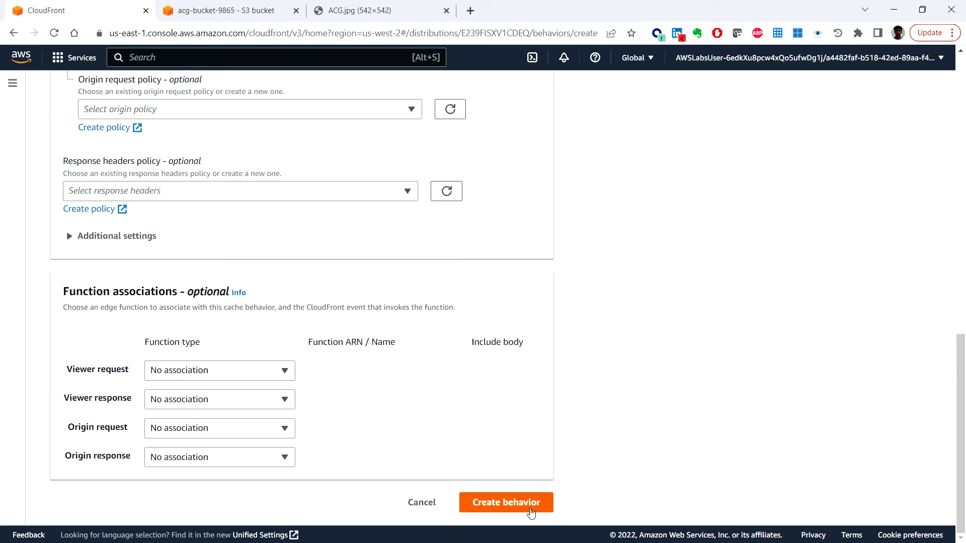
click(516, 503)
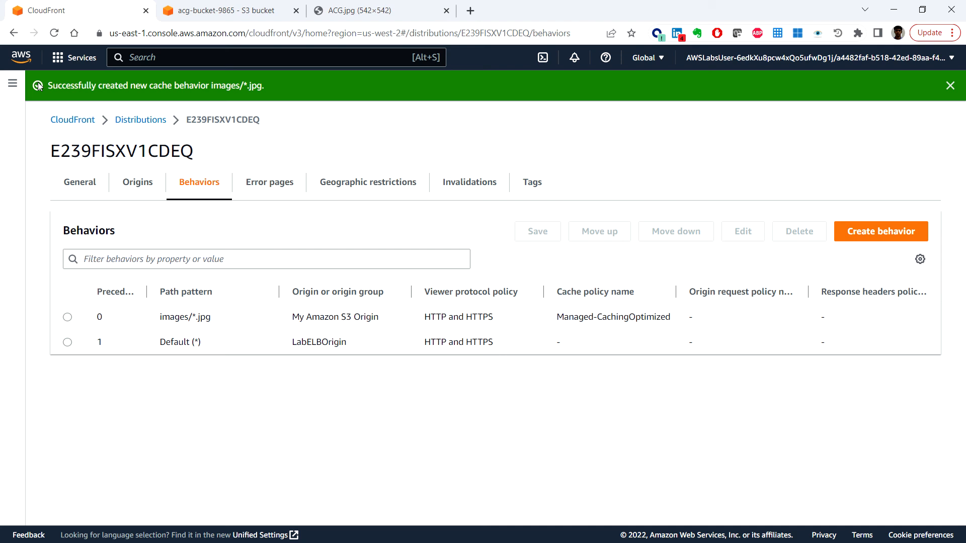
Step: Go to CloudFront's origin access settings and show the legacy identities
click(12, 88)
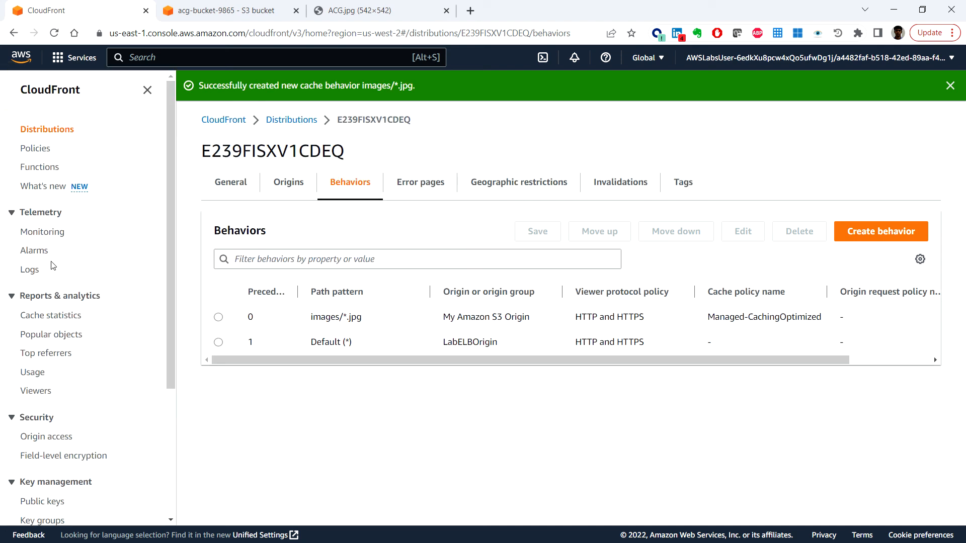
scroll(63, 368, down, 1)
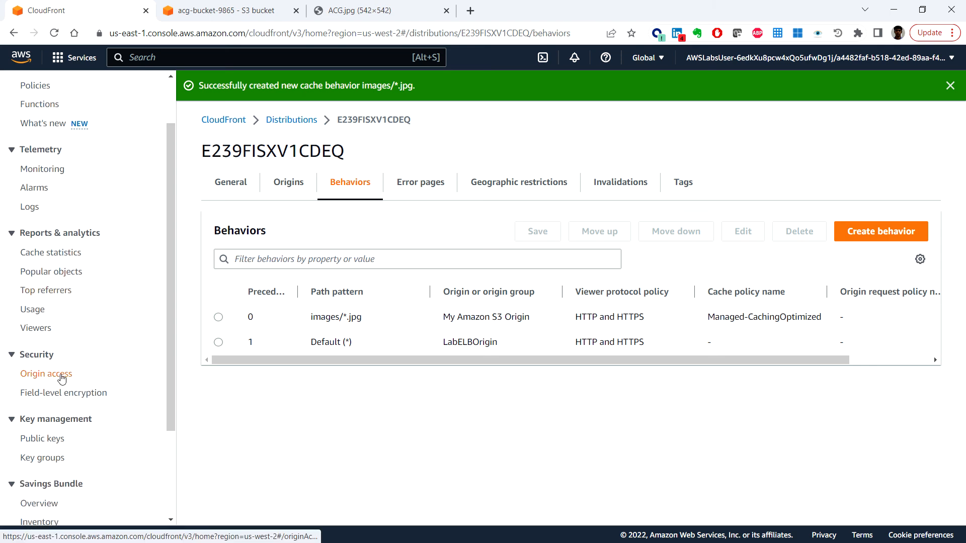
click(62, 378)
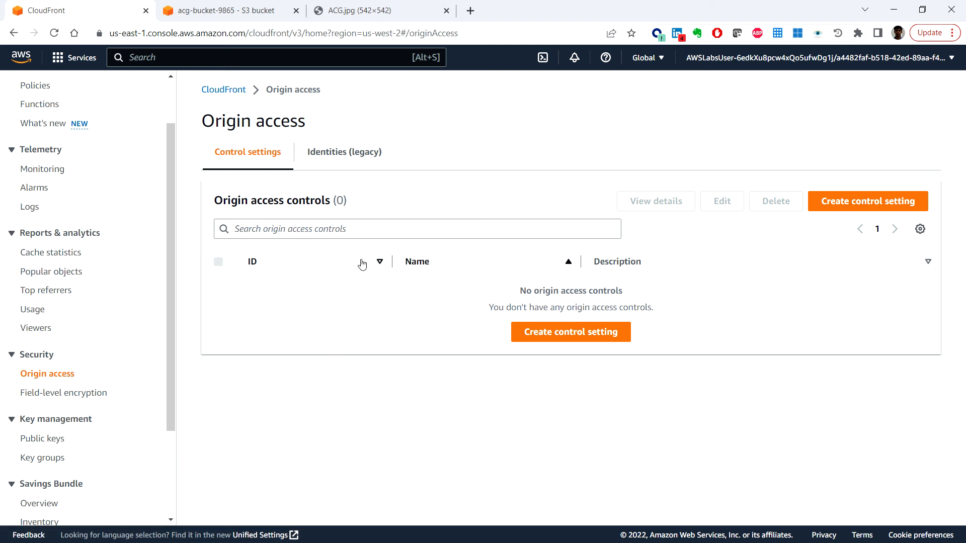
click(340, 157)
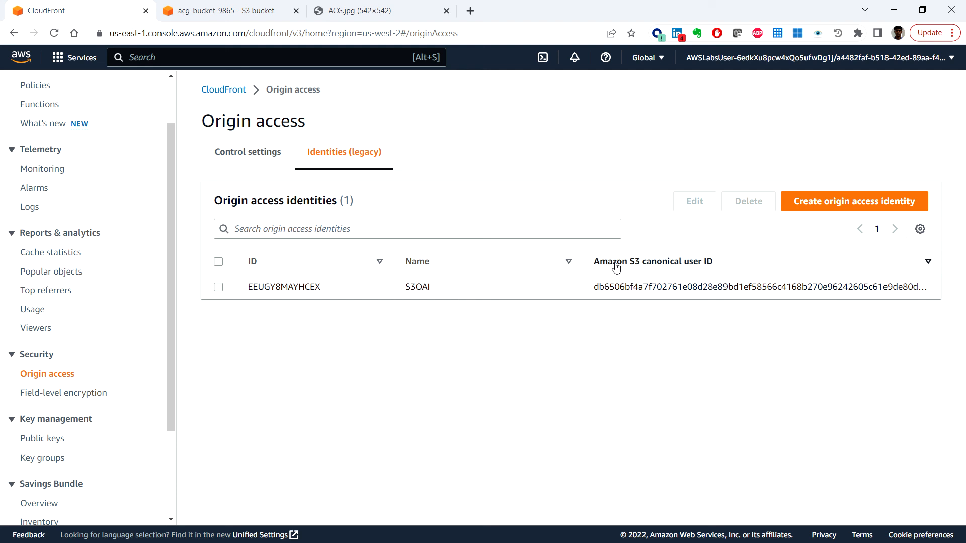
Step: Narrow the ID and Name columns so the full Amazon S3 canonical user ID of S3OAI fits, and copy that ID
drag(581, 259, 467, 258)
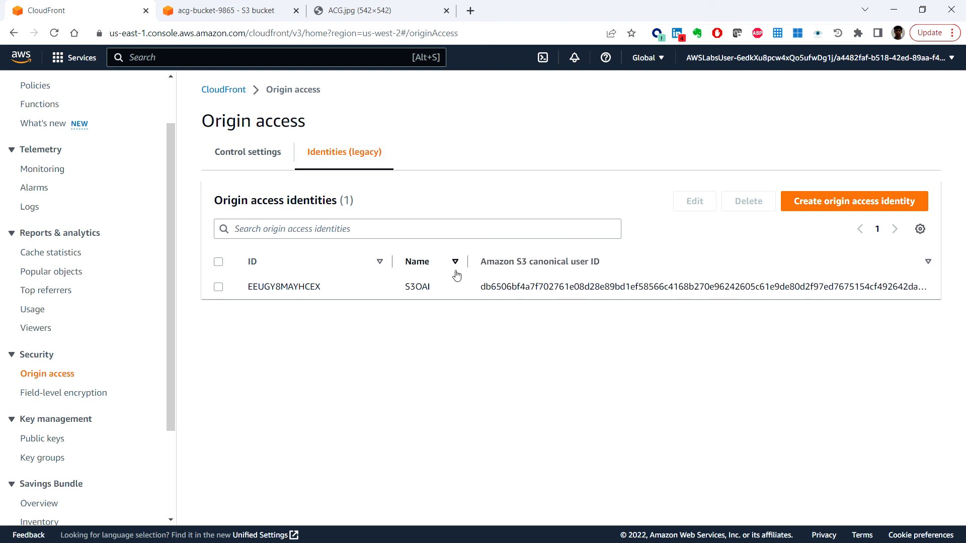
double_click(635, 286)
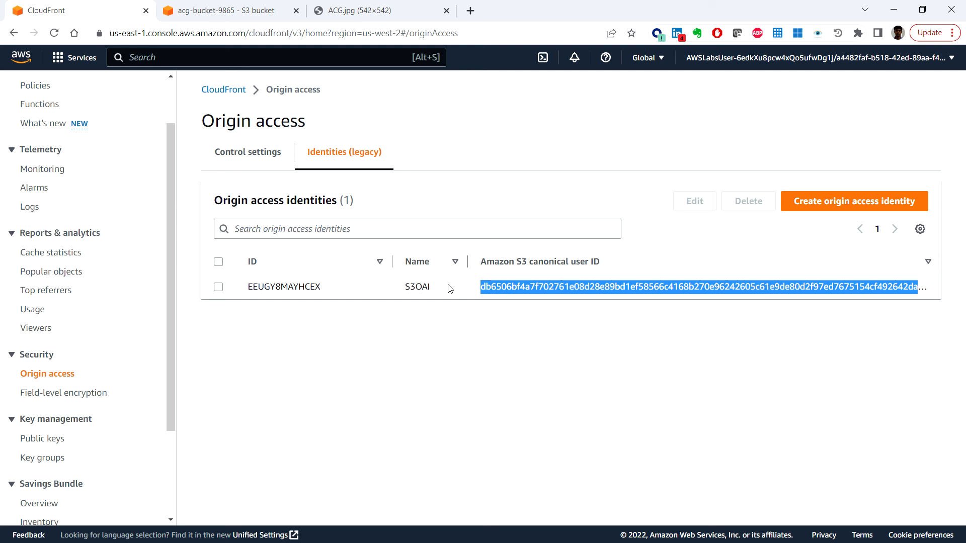
drag(392, 260, 339, 257)
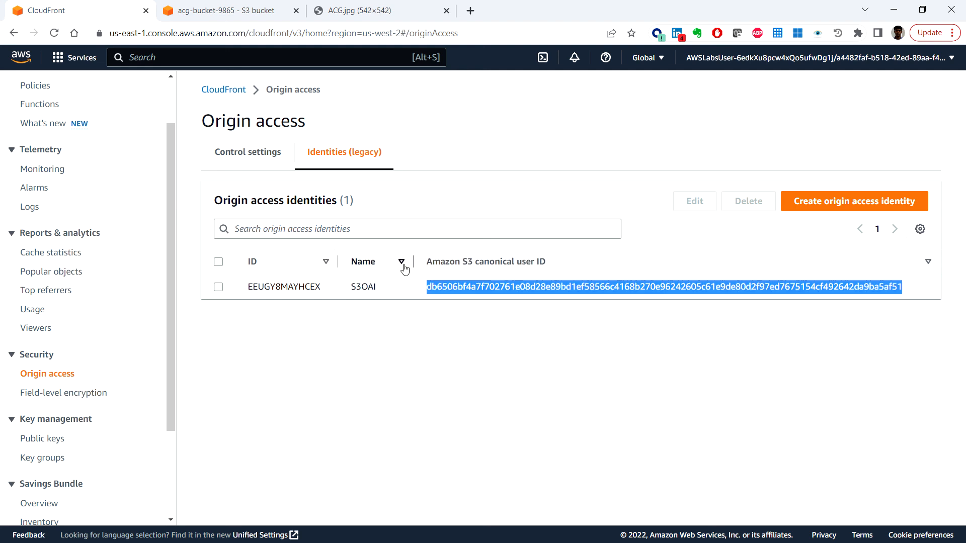
click(591, 338)
double_click(610, 287)
key(ctrl+c)
Step: Switch to Notepad, paste the canonical user ID on its own line below the bucket ARN, add a blank line above it, and return to the browser
key(alt+Tab)
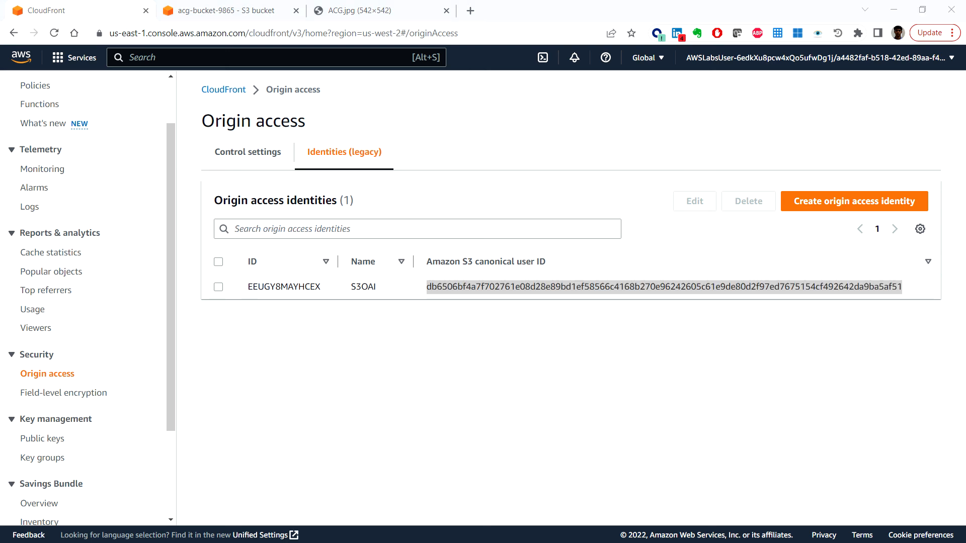
click(158, 53)
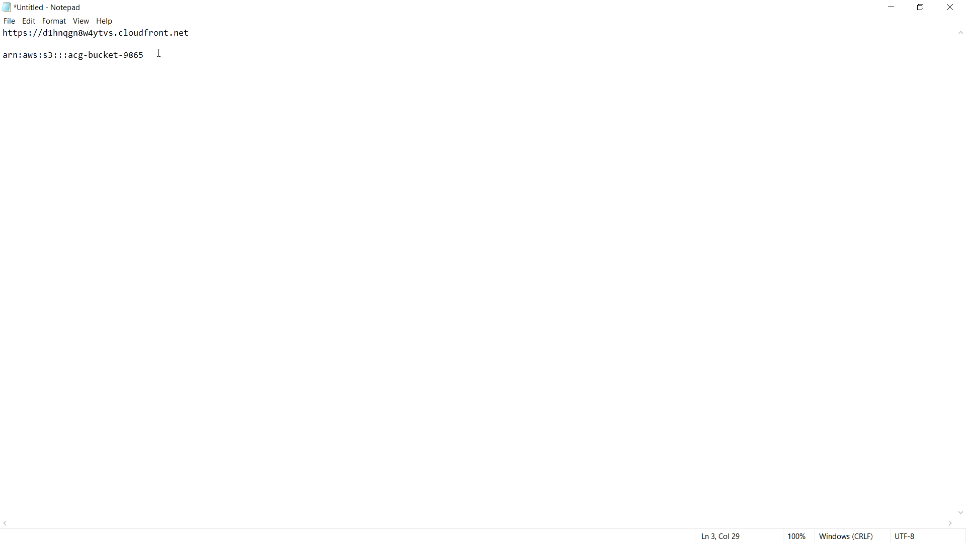
key(Return)
key(Return)
key(ctrl+v)
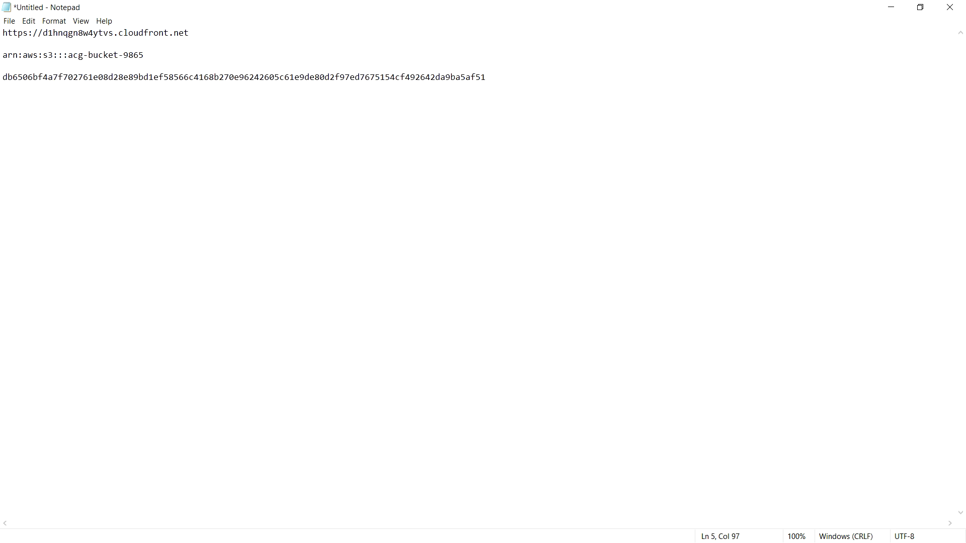
key(Up)
key(Return)
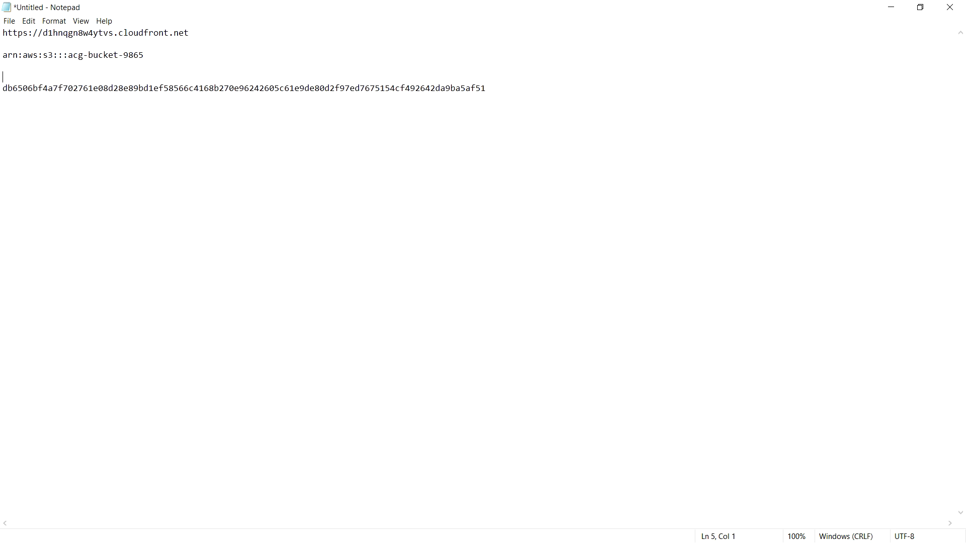
click(891, 14)
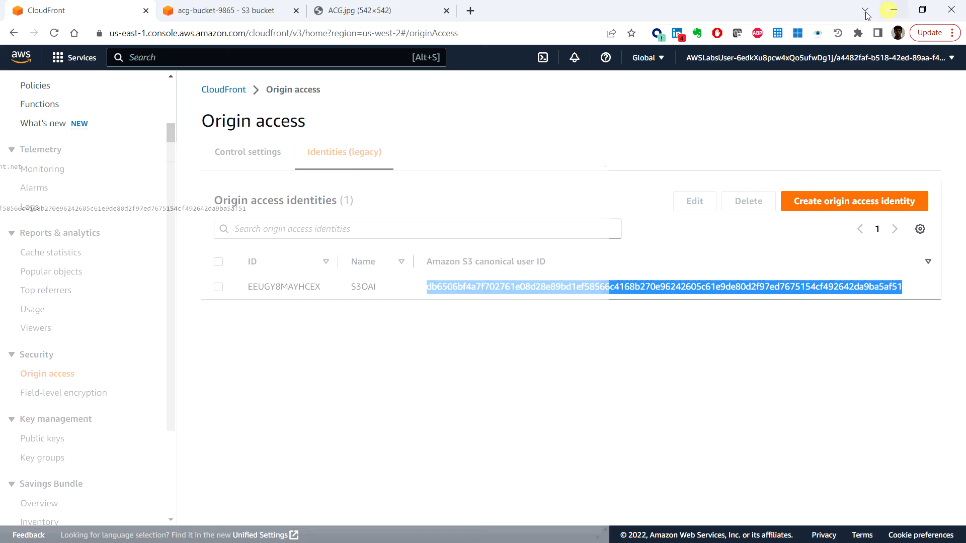